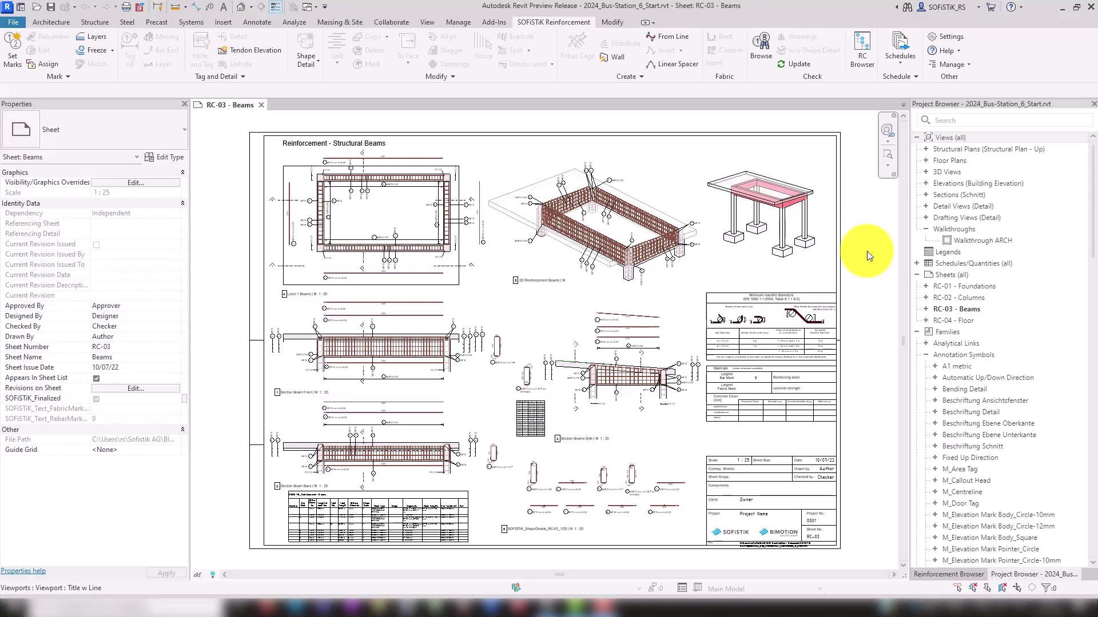
Go to the Manage tab to reach the Object Styles settings
{"action": "left_click", "coordinate": [454, 22]}
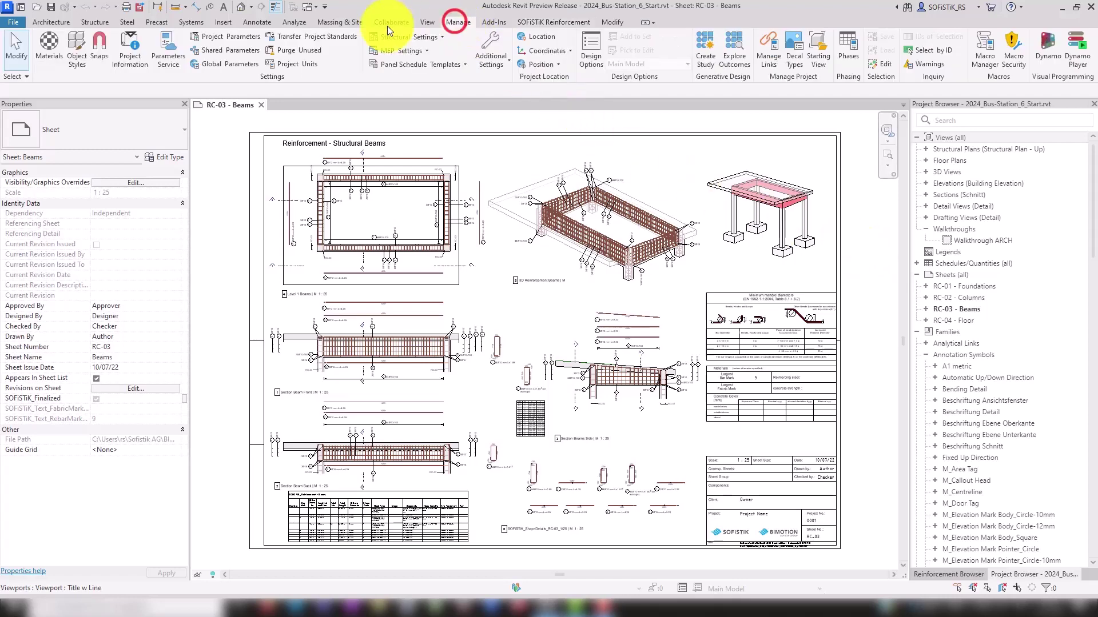
{"action": "left_click", "coordinate": [77, 45]}
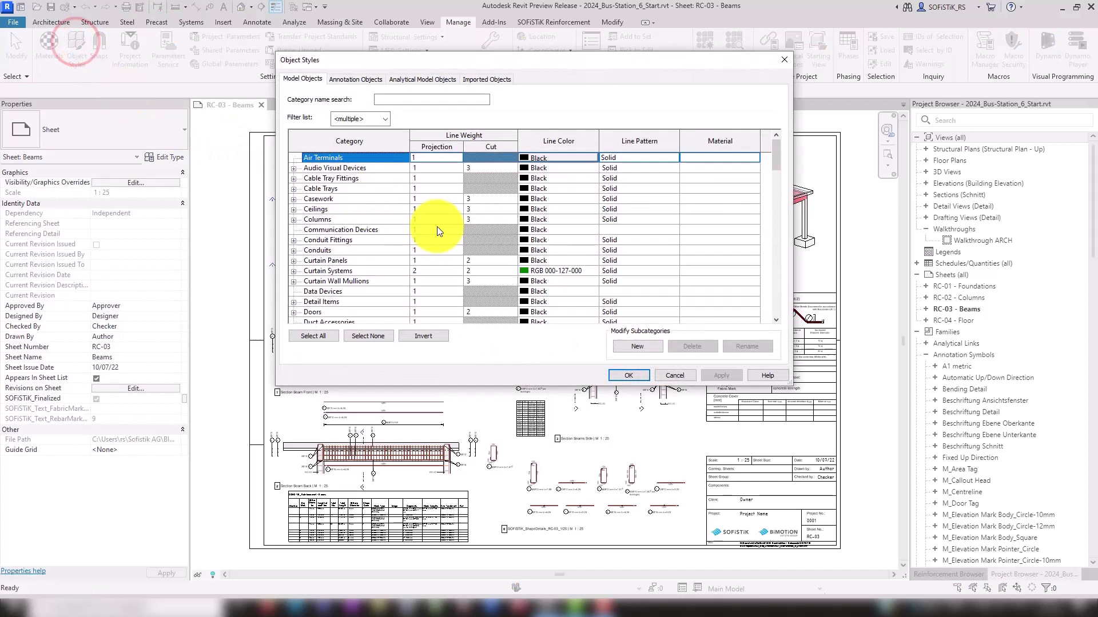
{"action": "scroll", "coordinate": [607, 262], "scroll_direction": "down", "scroll_amount": 2}
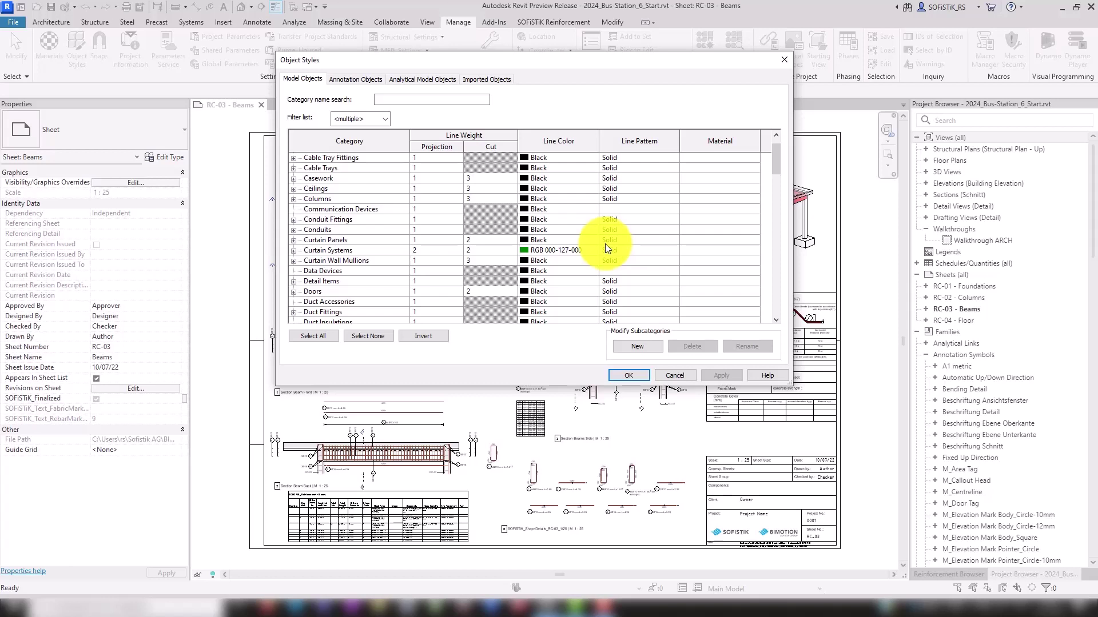
{"action": "scroll", "coordinate": [605, 244], "scroll_direction": "down", "scroll_amount": 2}
{"action": "scroll", "coordinate": [605, 245], "scroll_direction": "down", "scroll_amount": 2}
{"action": "scroll", "coordinate": [607, 253], "scroll_direction": "down", "scroll_amount": 1}
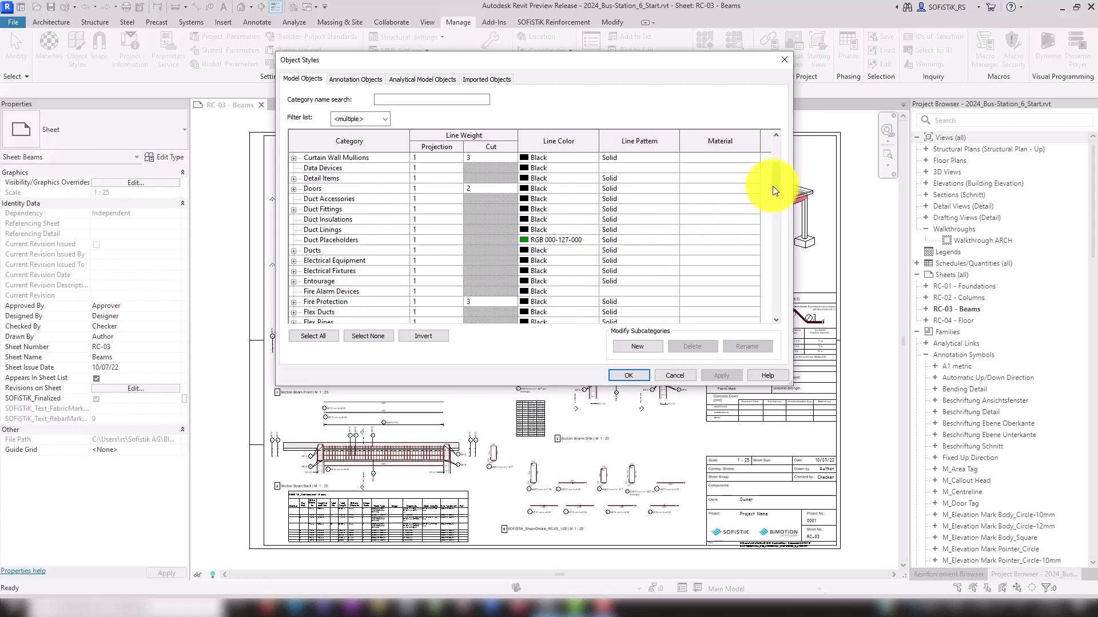
{"action": "left_click_drag", "start_coordinate": [773, 189], "coordinate": [773, 260]}
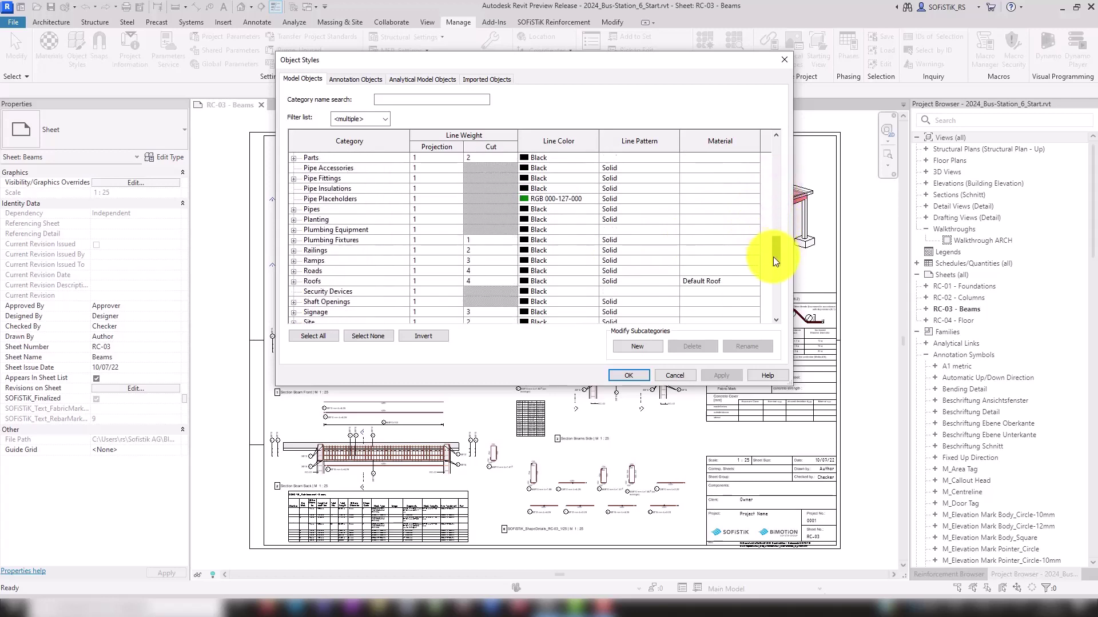
{"action": "left_click_drag", "start_coordinate": [773, 259], "coordinate": [774, 291]}
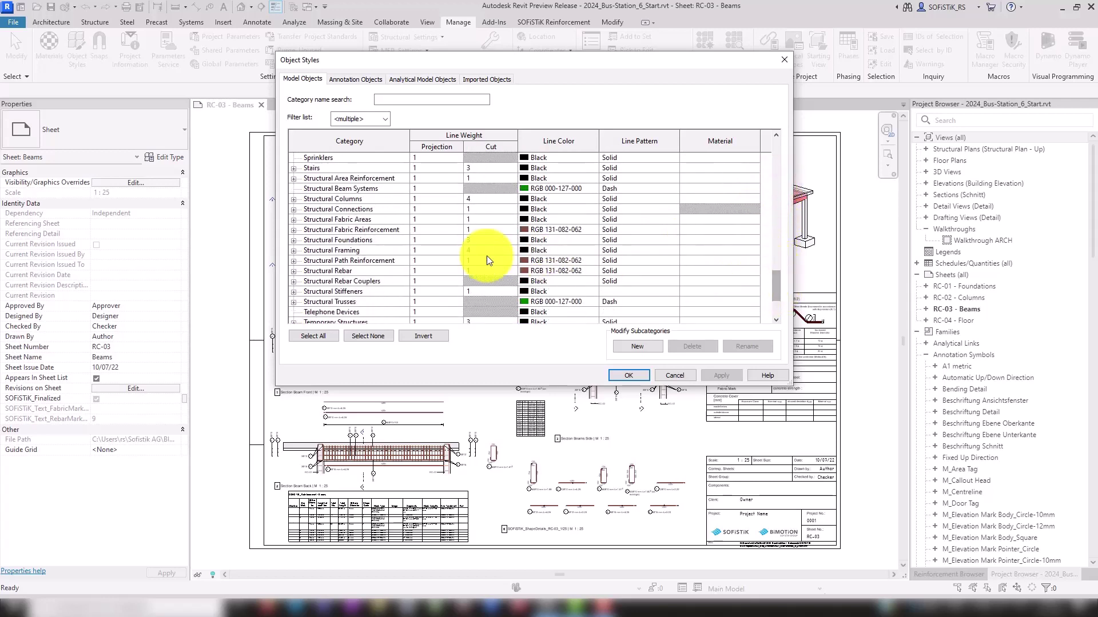
{"action": "left_click", "coordinate": [293, 270]}
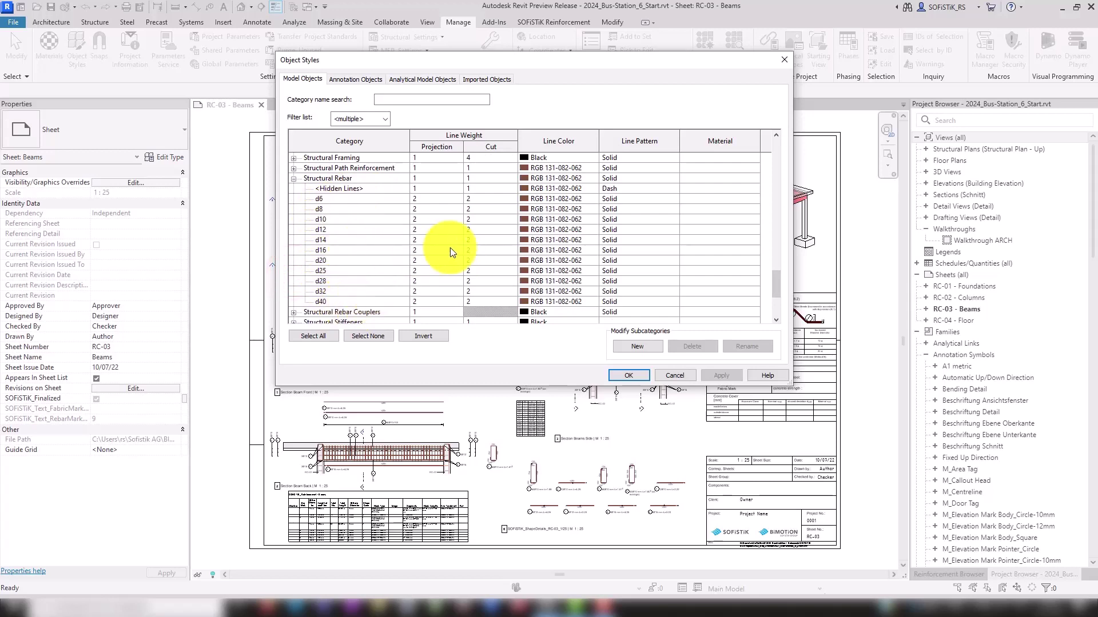
{"action": "left_click", "coordinate": [524, 242]}
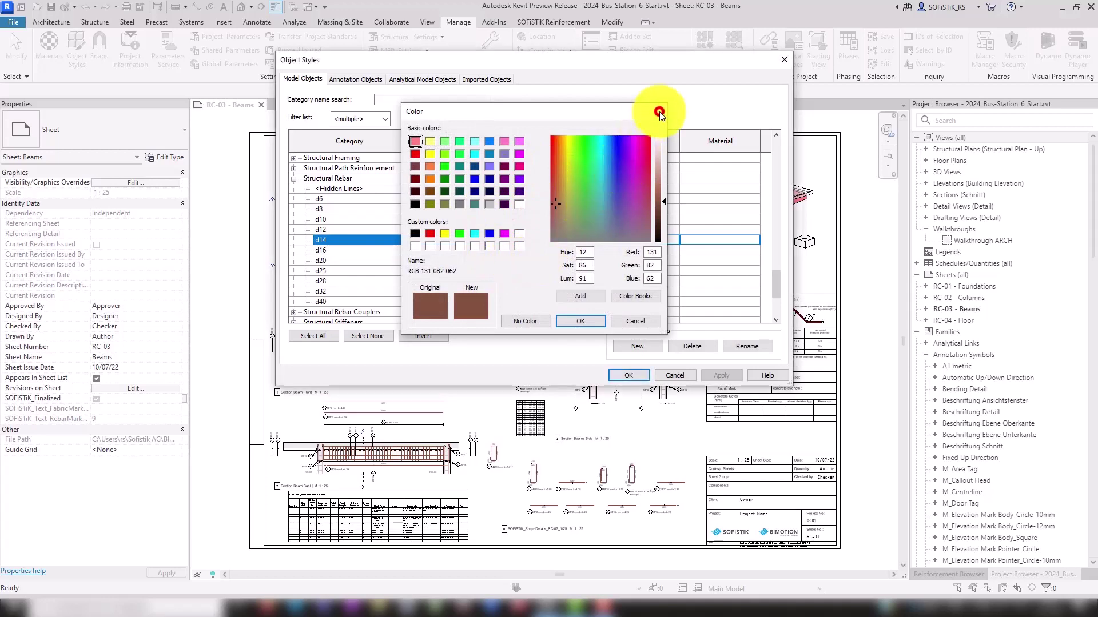
{"action": "key", "text": "Return"}
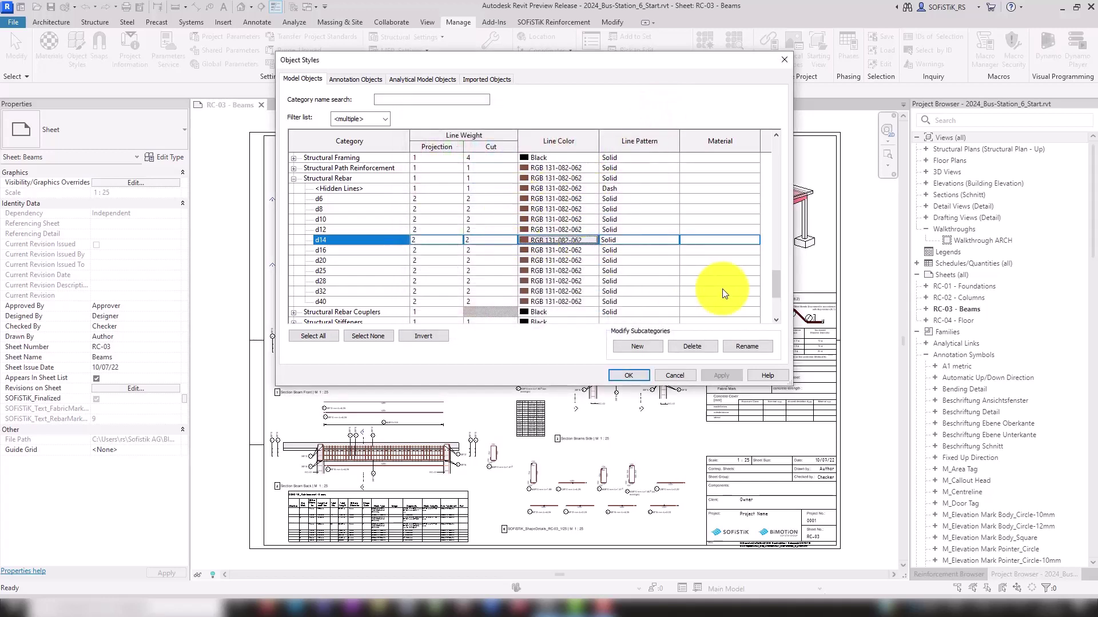
{"action": "left_click_drag", "start_coordinate": [777, 281], "coordinate": [775, 171]}
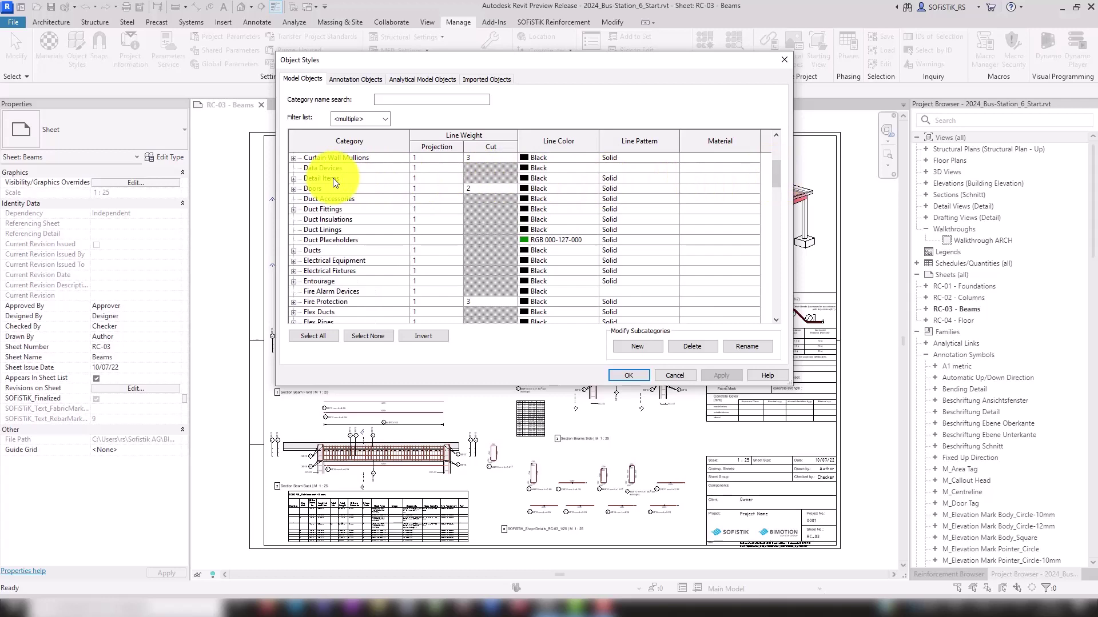
{"action": "left_click", "coordinate": [294, 178]}
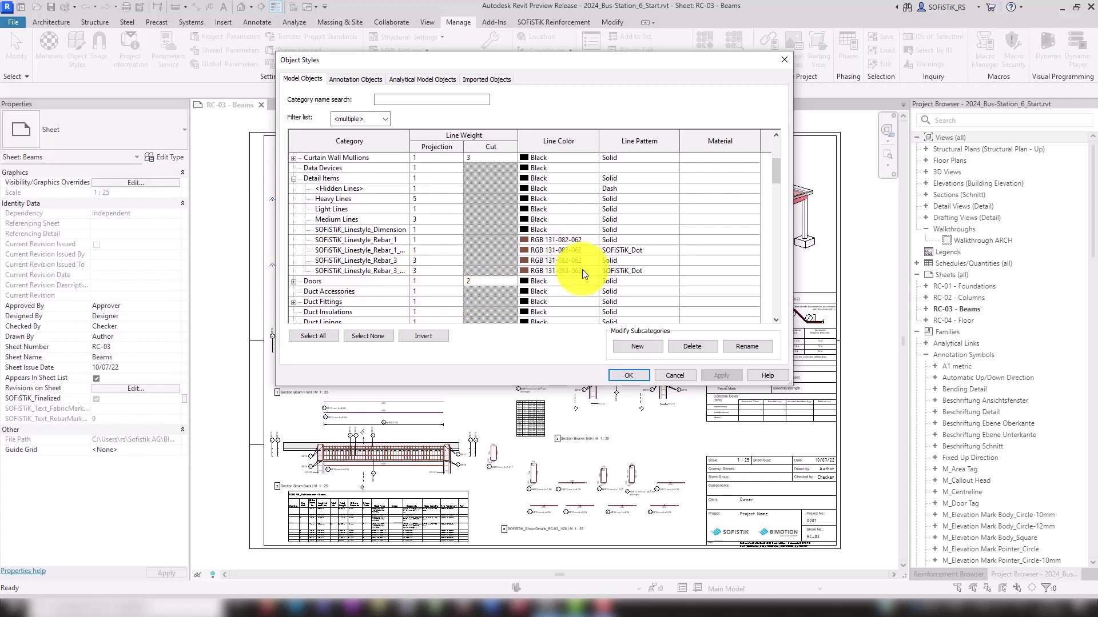
Close Object Styles, activate the Section Beams Side viewport, and set it to Coarse detail
{"action": "left_click", "coordinate": [784, 58]}
{"action": "scroll", "coordinate": [642, 375], "scroll_direction": "up", "scroll_amount": 4}
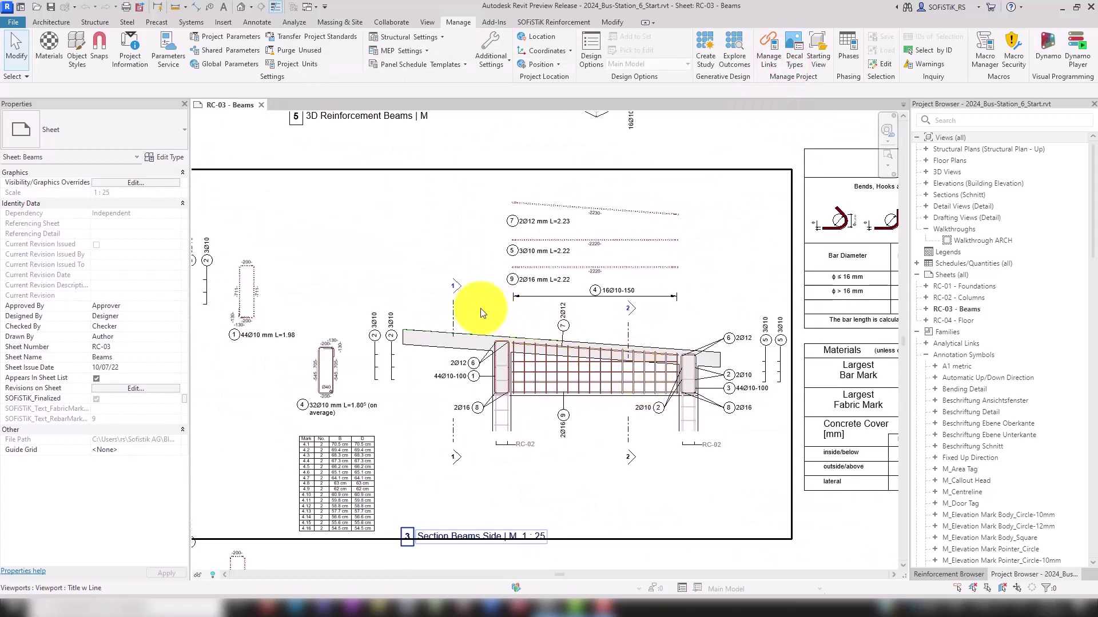
{"action": "scroll", "coordinate": [334, 344], "scroll_direction": "up", "scroll_amount": 2}
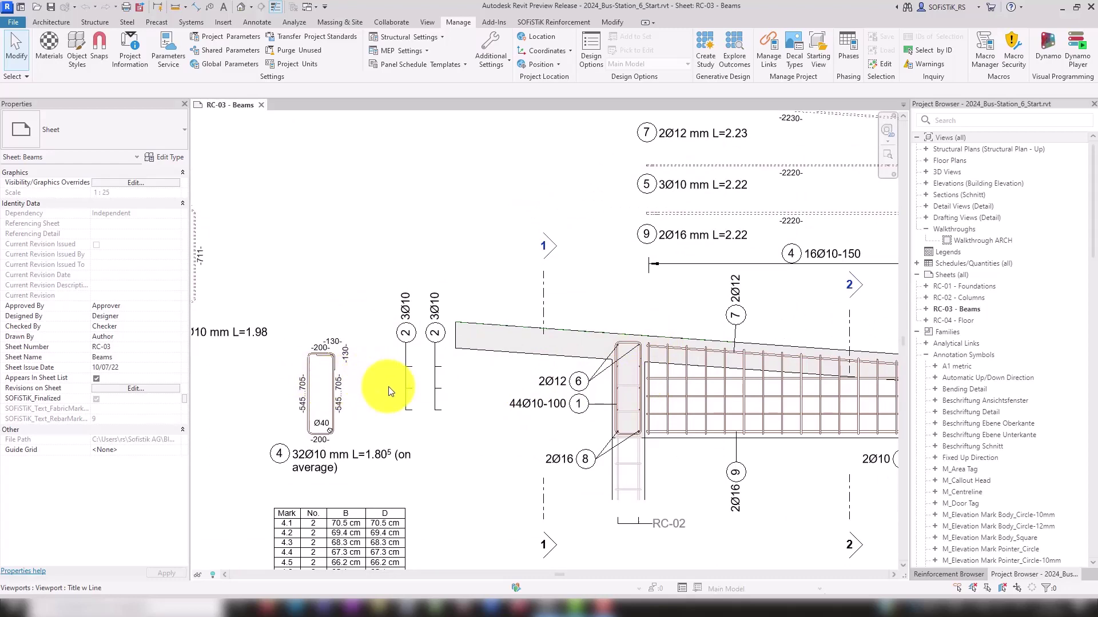
{"action": "scroll", "coordinate": [401, 394], "scroll_direction": "up", "scroll_amount": 1}
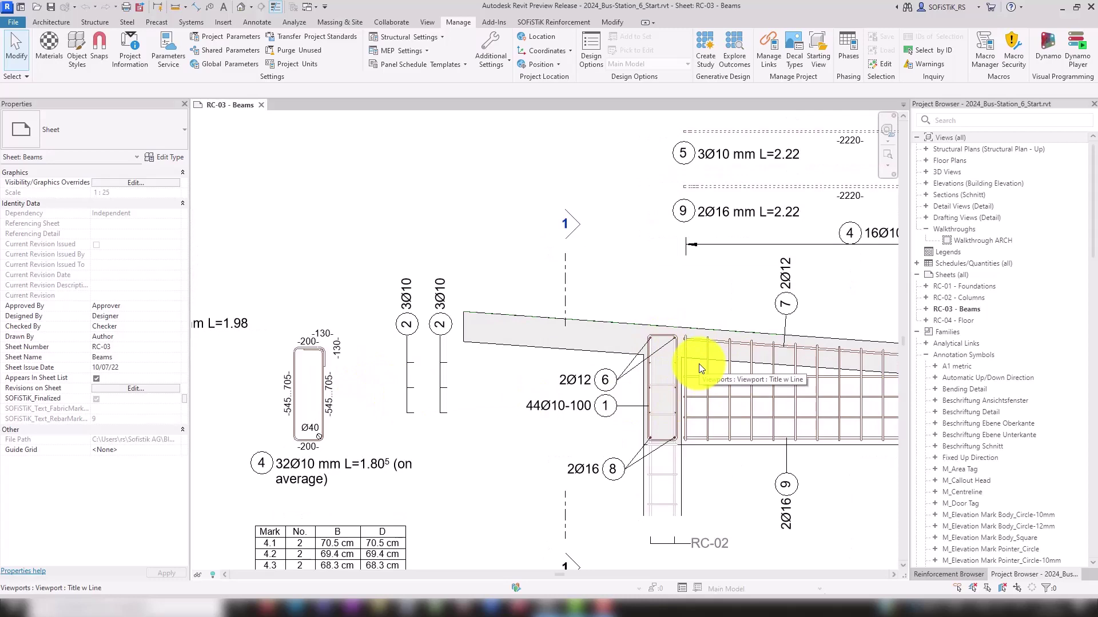
{"action": "left_click", "coordinate": [336, 427]}
{"action": "double_click", "coordinate": [336, 427]}
{"action": "scroll", "coordinate": [379, 375], "scroll_direction": "down", "scroll_amount": 1}
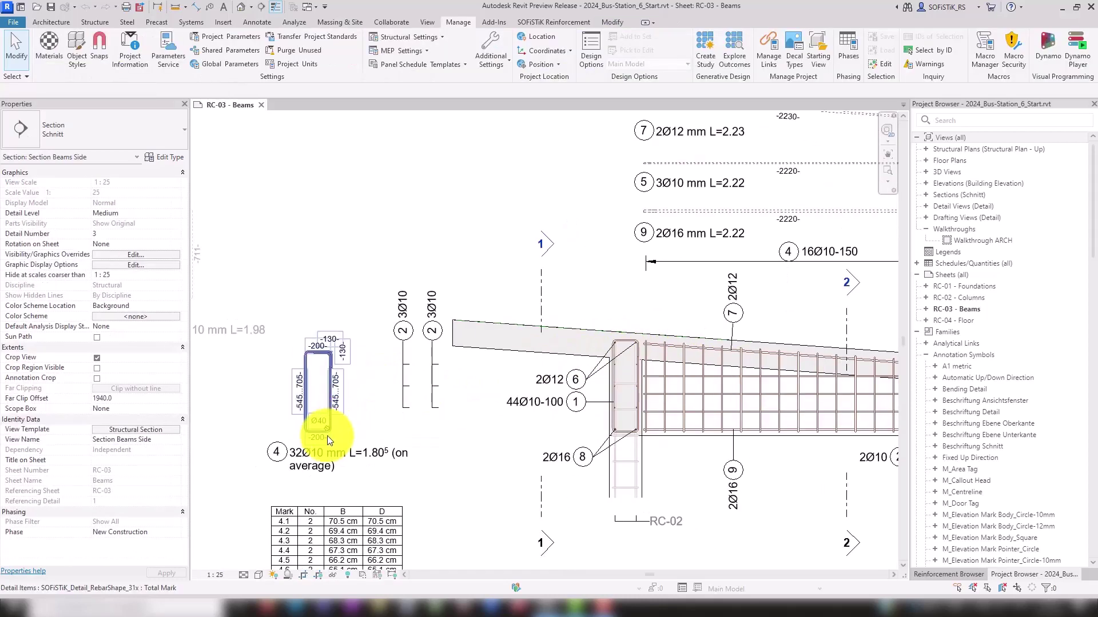
{"action": "left_click", "coordinate": [246, 573]}
{"action": "left_click", "coordinate": [255, 542]}
{"action": "scroll", "coordinate": [330, 419], "scroll_direction": "up", "scroll_amount": 1}
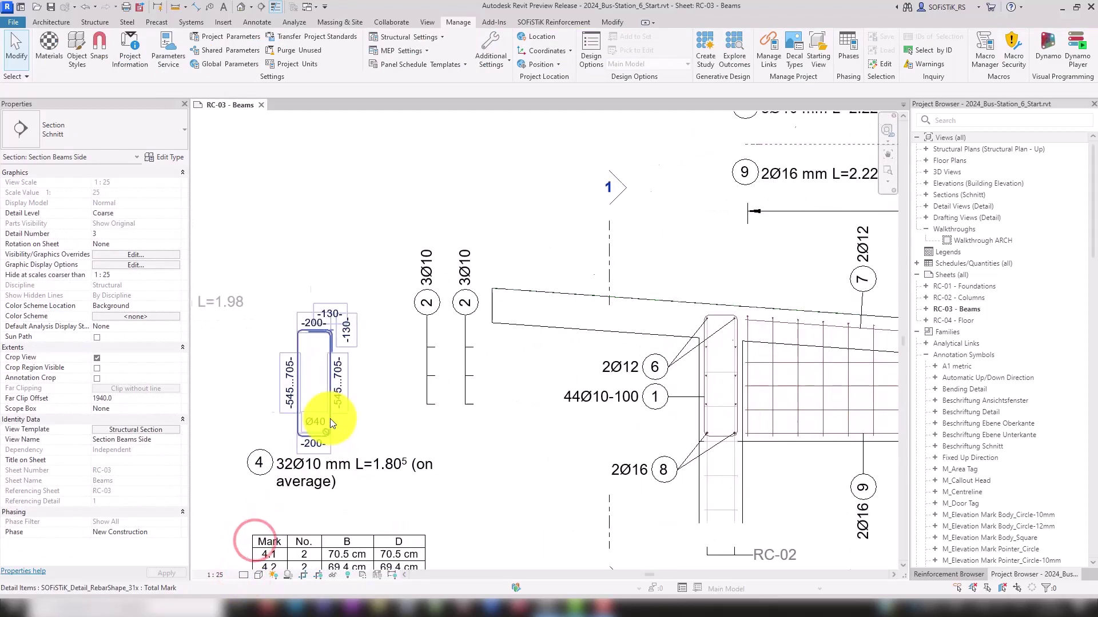
{"action": "scroll", "coordinate": [330, 419], "scroll_direction": "up", "scroll_amount": 1}
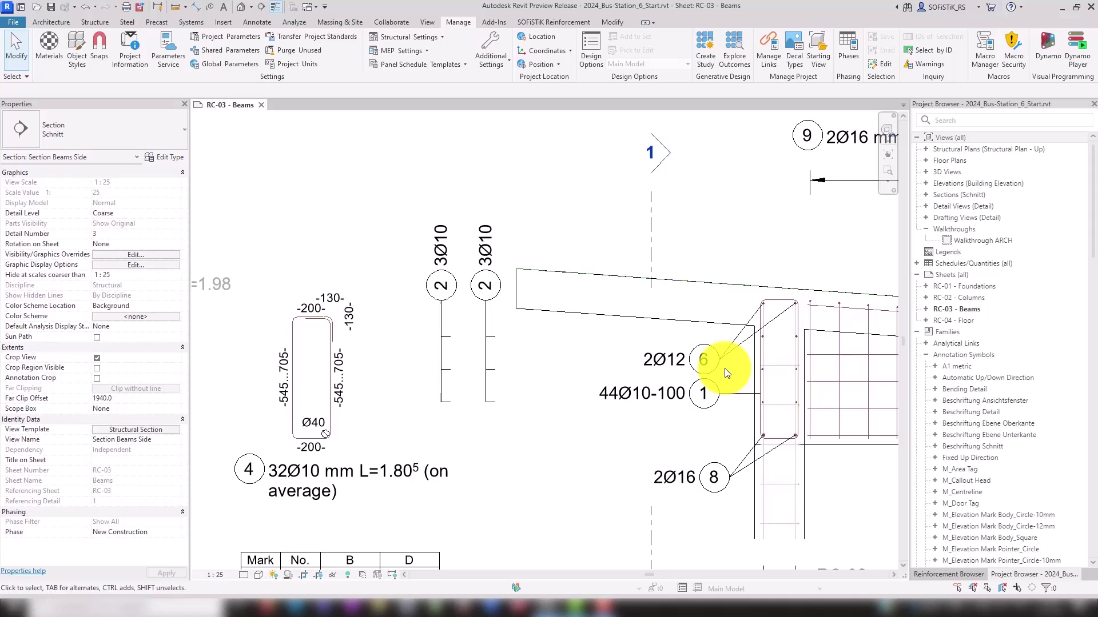
{"action": "key", "text": "v"}
{"action": "key", "text": "g"}
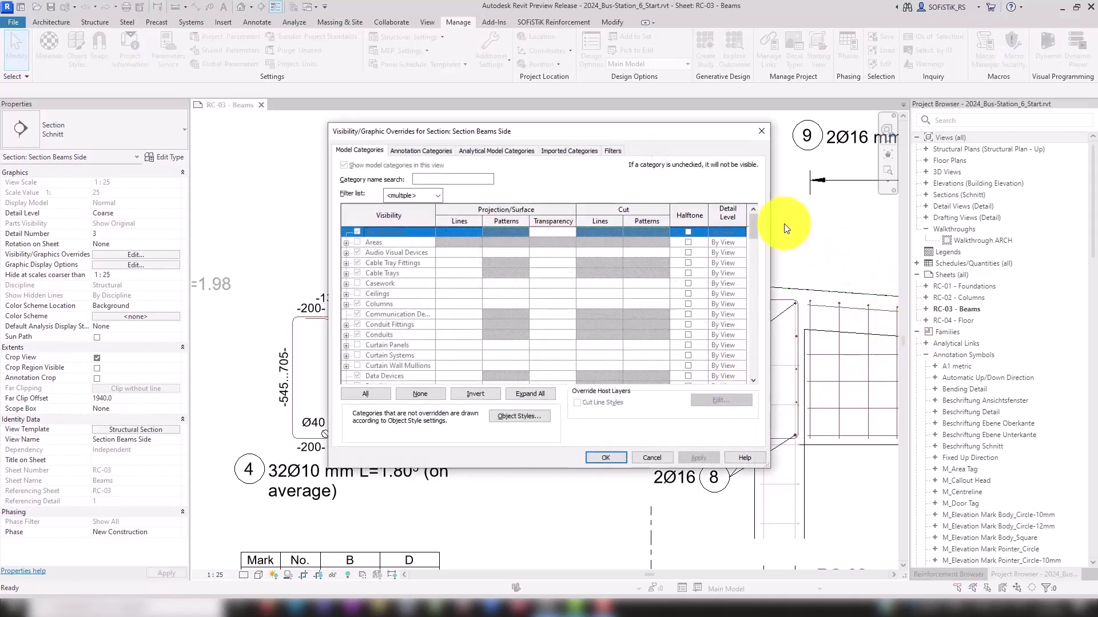
{"action": "left_click_drag", "start_coordinate": [753, 227], "coordinate": [751, 291]}
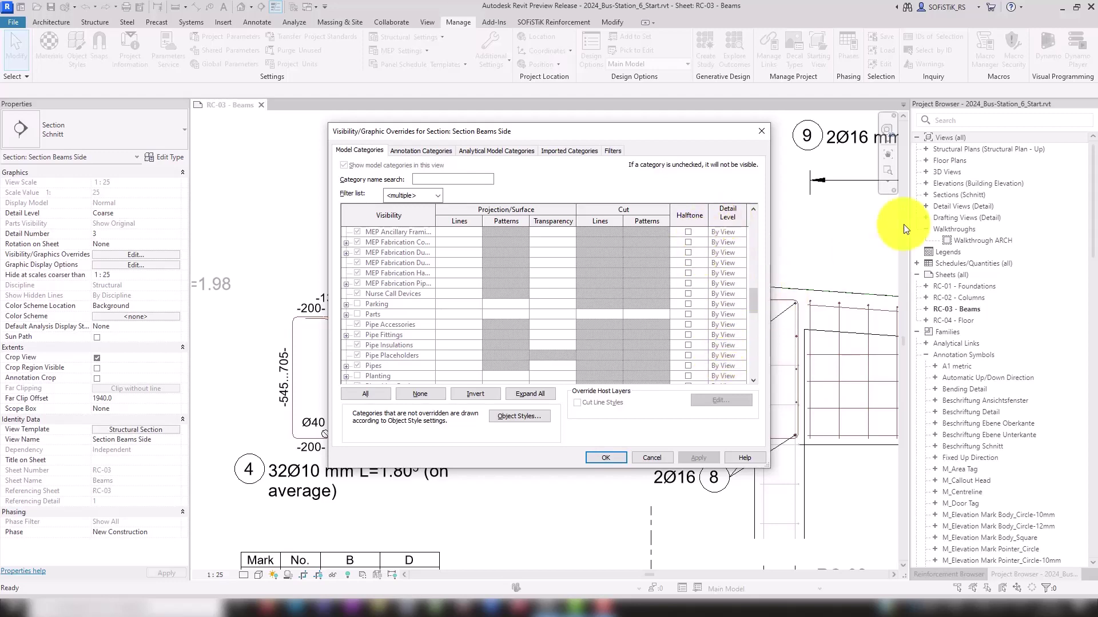
{"action": "left_click", "coordinate": [761, 131]}
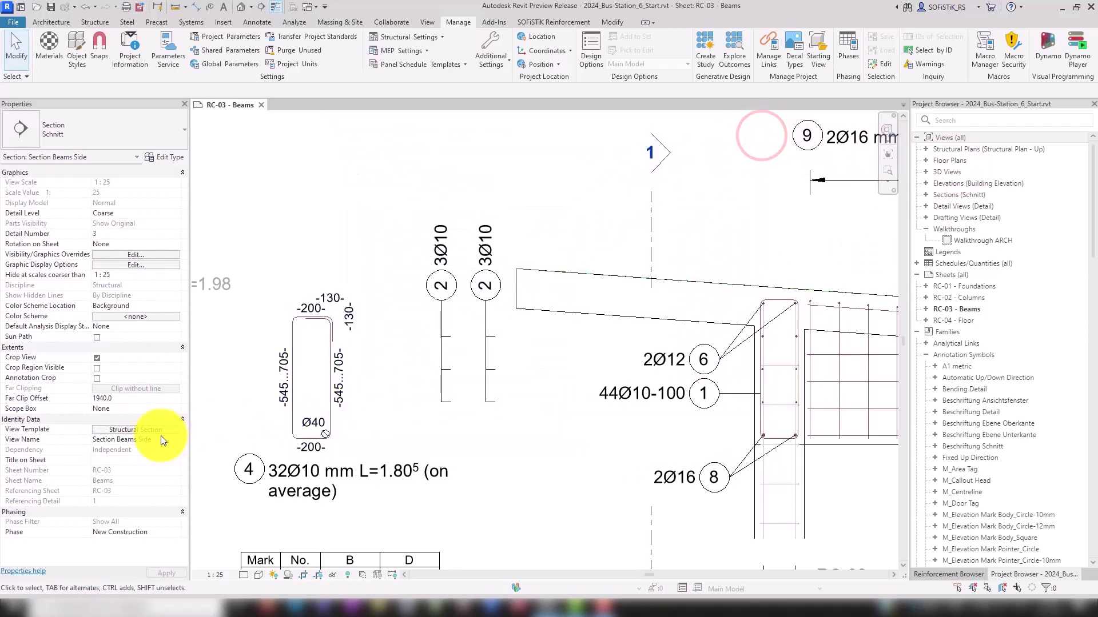
{"action": "left_click", "coordinate": [121, 430]}
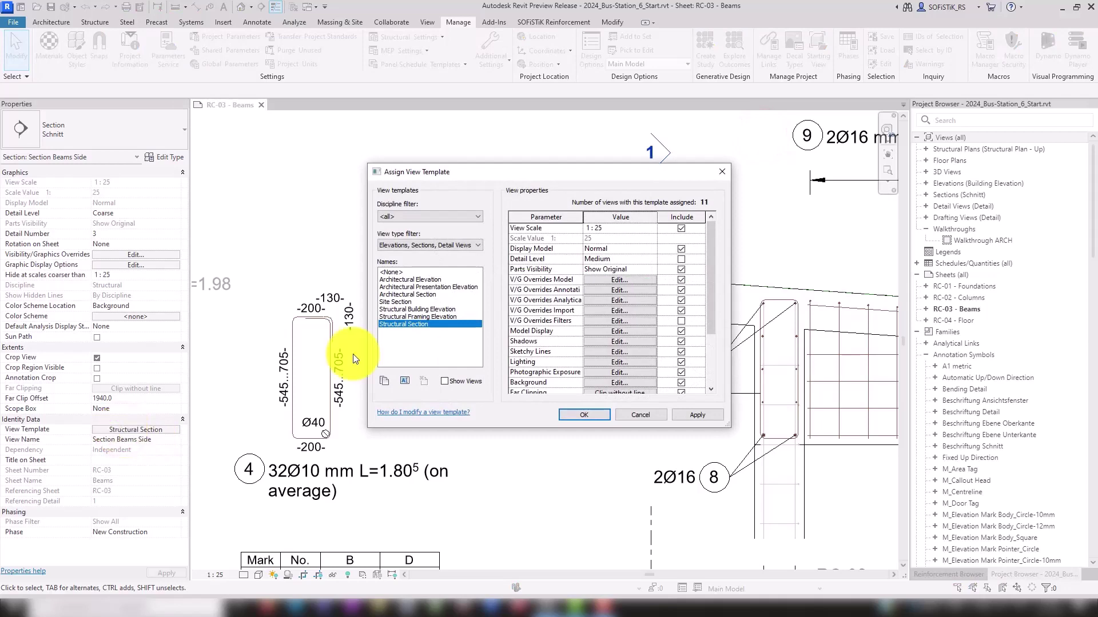
{"action": "left_click", "coordinate": [591, 281]}
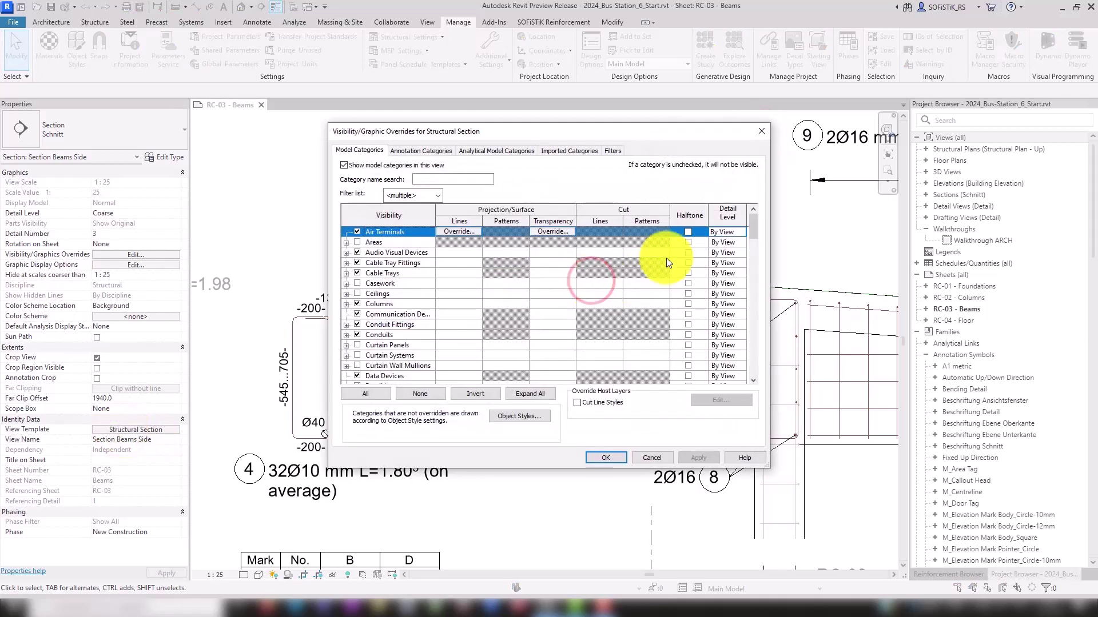
{"action": "scroll", "coordinate": [733, 342], "scroll_direction": "down", "scroll_amount": 2}
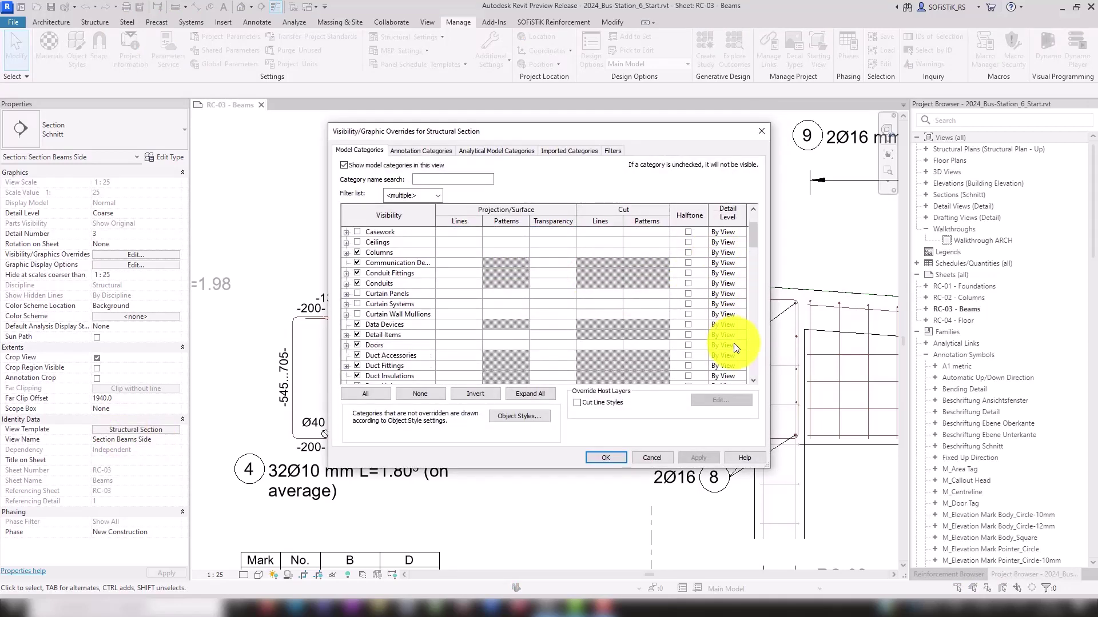
{"action": "left_click", "coordinate": [734, 337]}
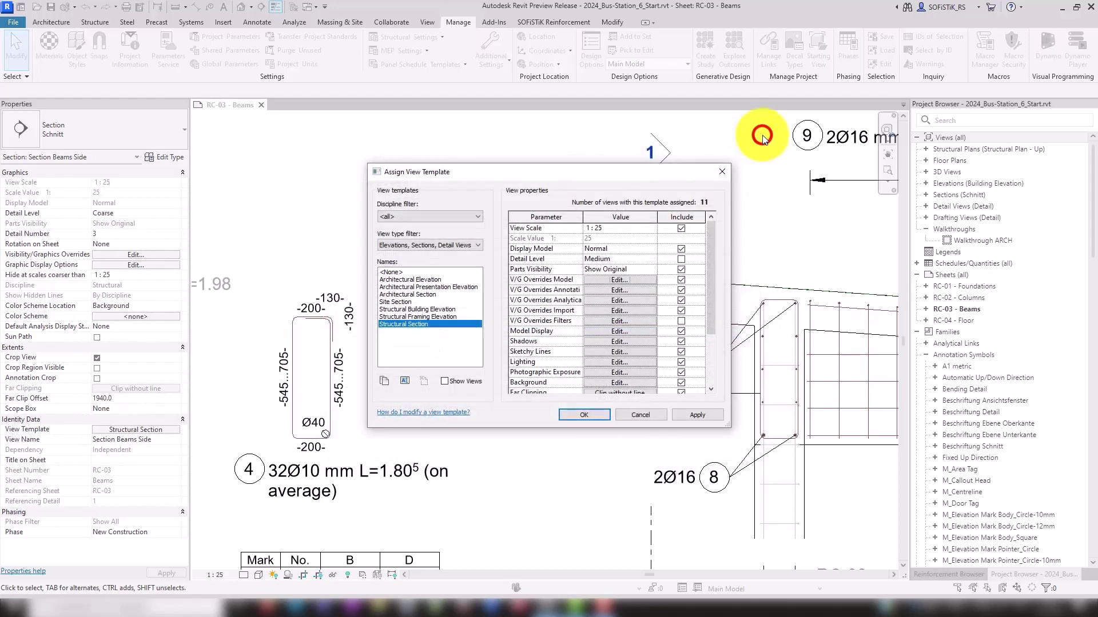
{"action": "left_click", "coordinate": [761, 131]}
{"action": "left_click", "coordinate": [723, 170]}
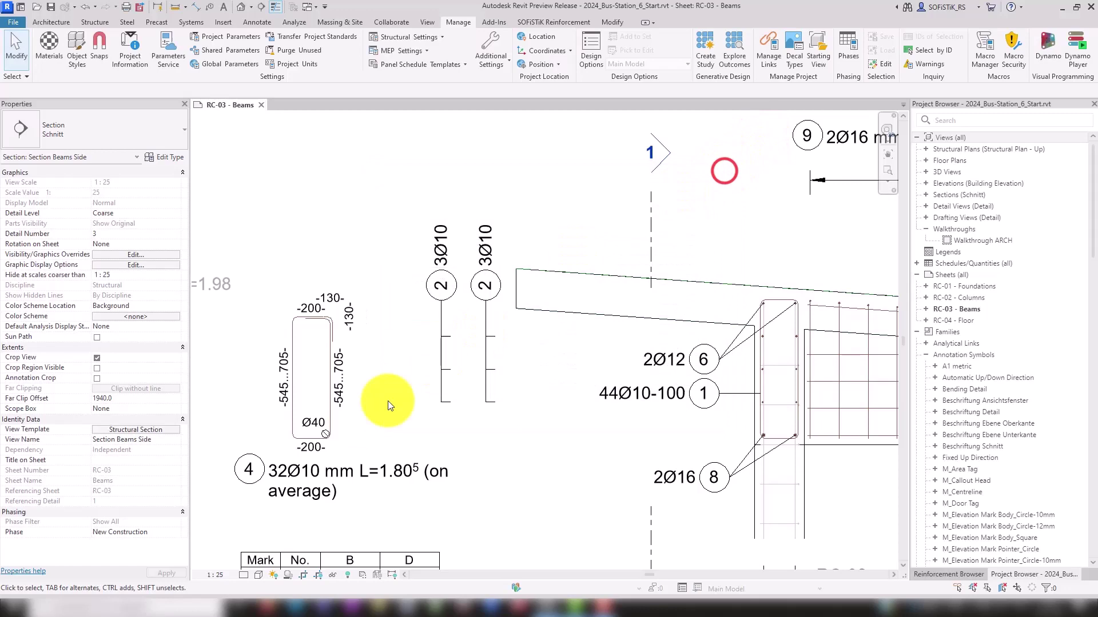
Return the side section to Medium detail, then activate the Level 1 Beams plan viewport
{"action": "left_click", "coordinate": [244, 575]}
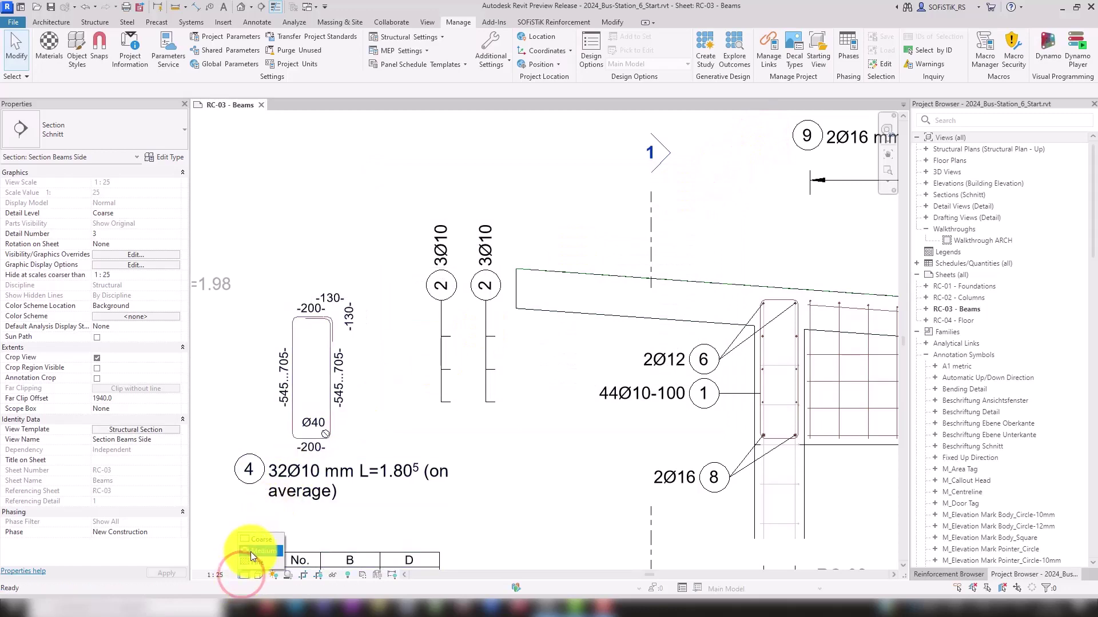
{"action": "left_click", "coordinate": [254, 549]}
{"action": "scroll", "coordinate": [391, 388], "scroll_direction": "down", "scroll_amount": 1}
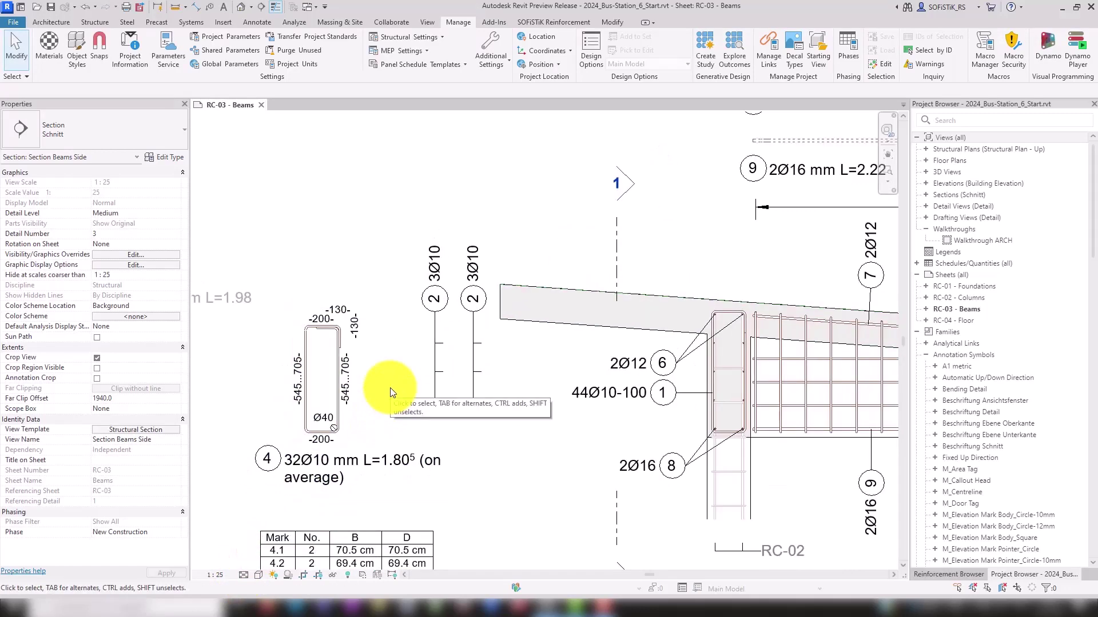
{"action": "left_click", "coordinate": [893, 171]}
{"action": "scroll", "coordinate": [404, 200], "scroll_direction": "up", "scroll_amount": 3}
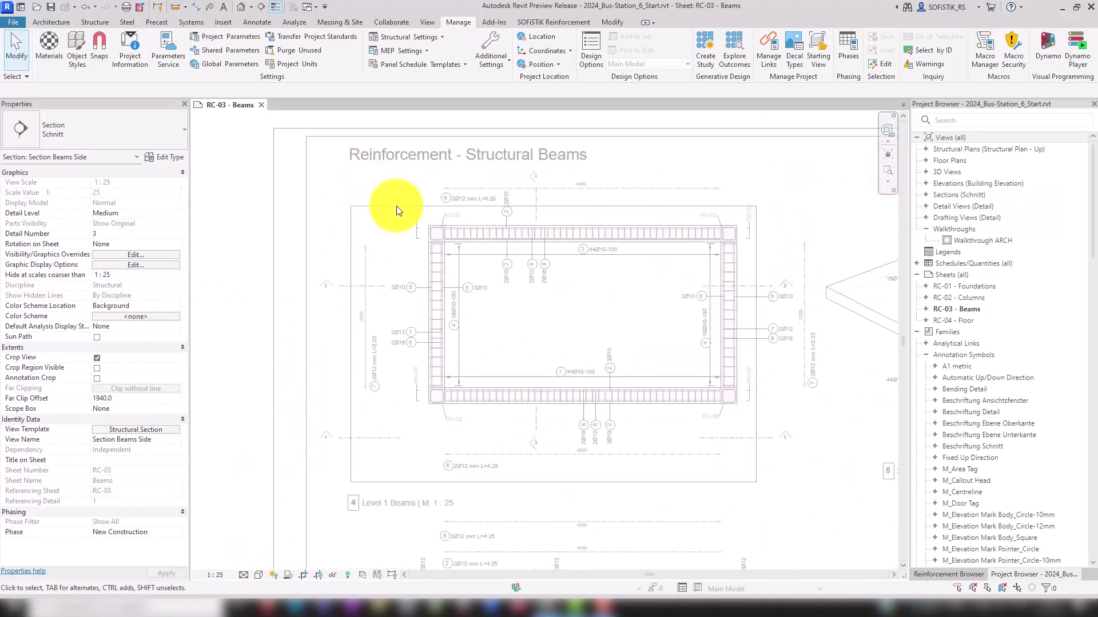
{"action": "double_click", "coordinate": [543, 308]}
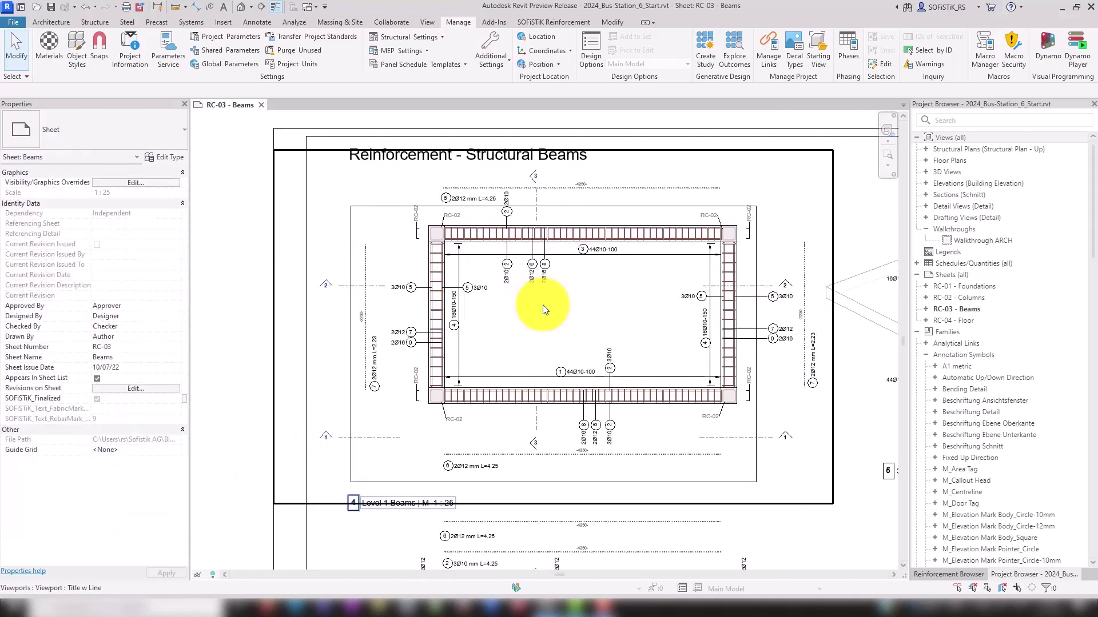
{"action": "scroll", "coordinate": [542, 304], "scroll_direction": "up", "scroll_amount": 1}
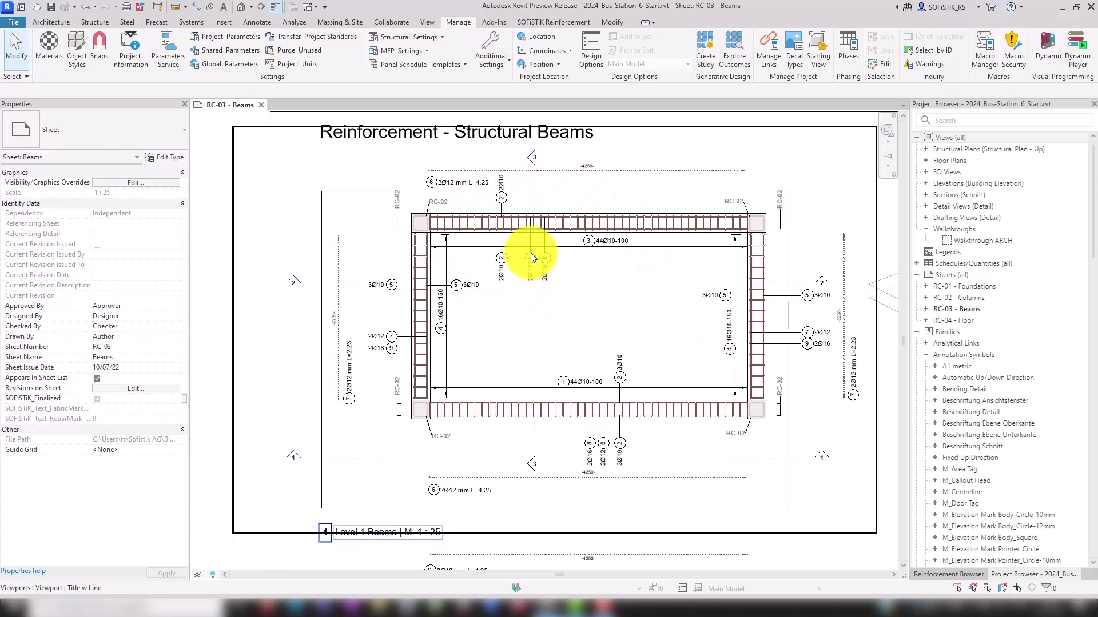
{"action": "scroll", "coordinate": [532, 229], "scroll_direction": "up", "scroll_amount": 1}
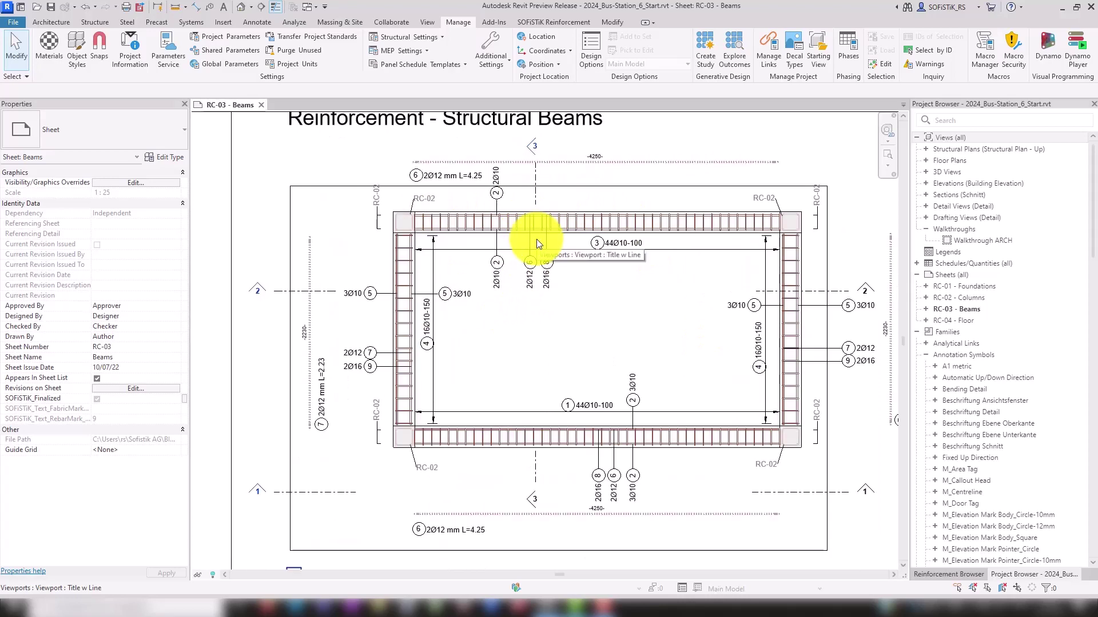
{"action": "double_click", "coordinate": [460, 267]}
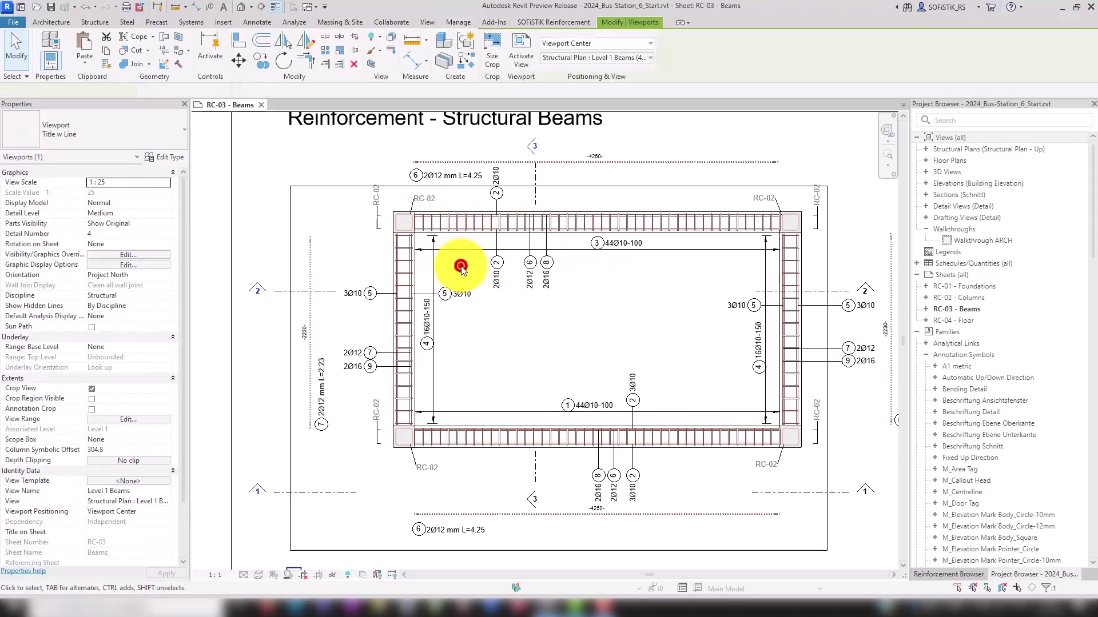
{"action": "left_click", "coordinate": [461, 227]}
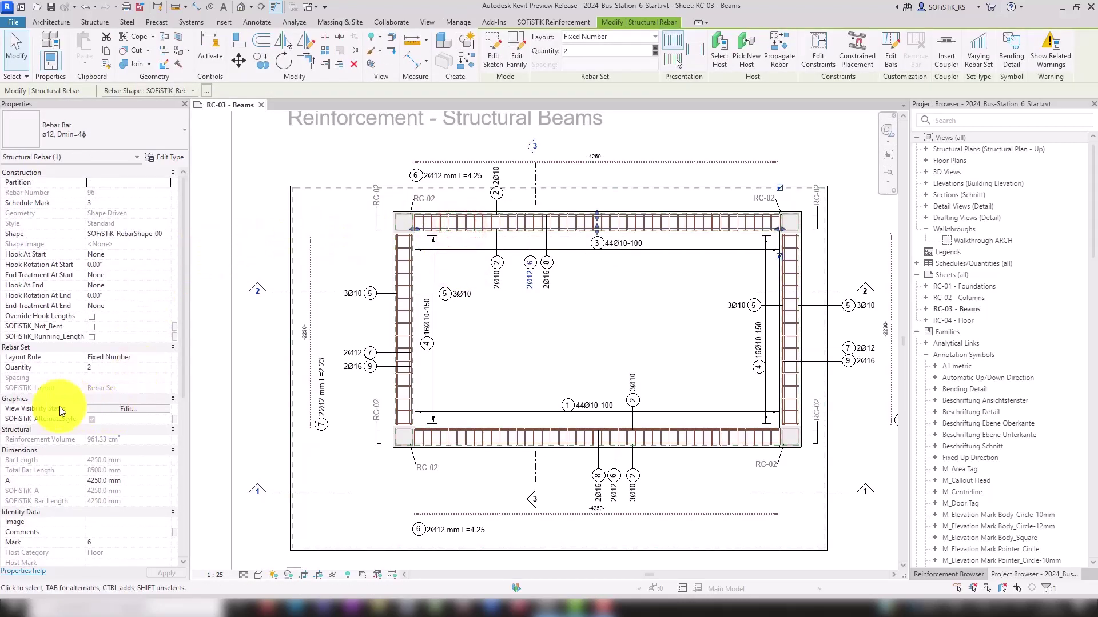
{"action": "left_click", "coordinate": [122, 410]}
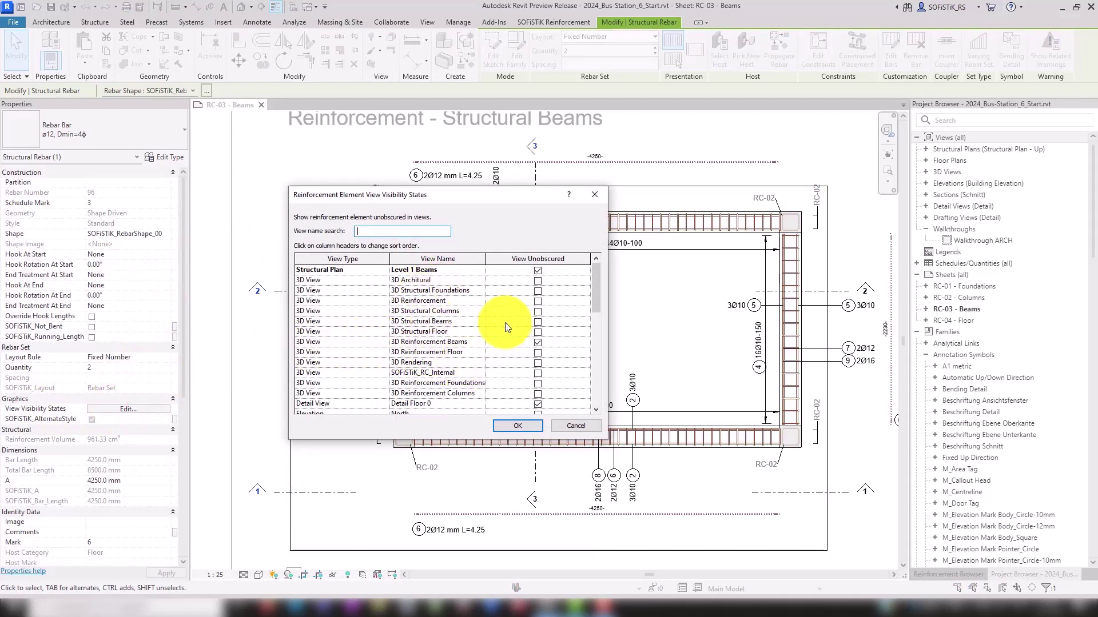
{"action": "scroll", "coordinate": [506, 324], "scroll_direction": "down", "scroll_amount": 2}
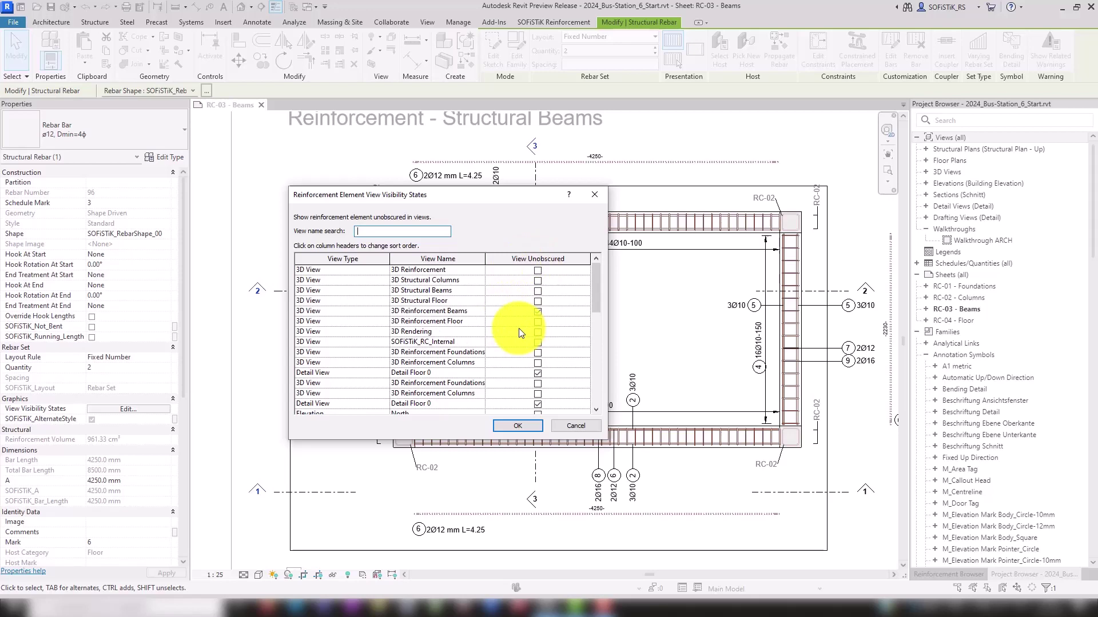
{"action": "scroll", "coordinate": [517, 331], "scroll_direction": "down", "scroll_amount": 2}
{"action": "scroll", "coordinate": [515, 335], "scroll_direction": "up", "scroll_amount": 4}
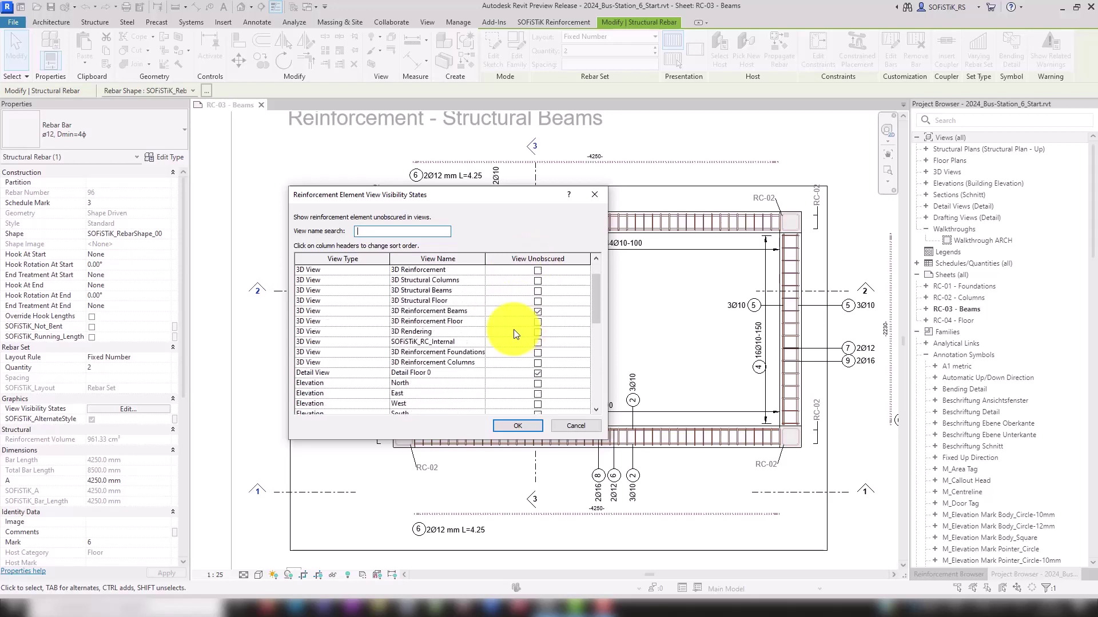
{"action": "scroll", "coordinate": [514, 333], "scroll_direction": "down", "scroll_amount": 2}
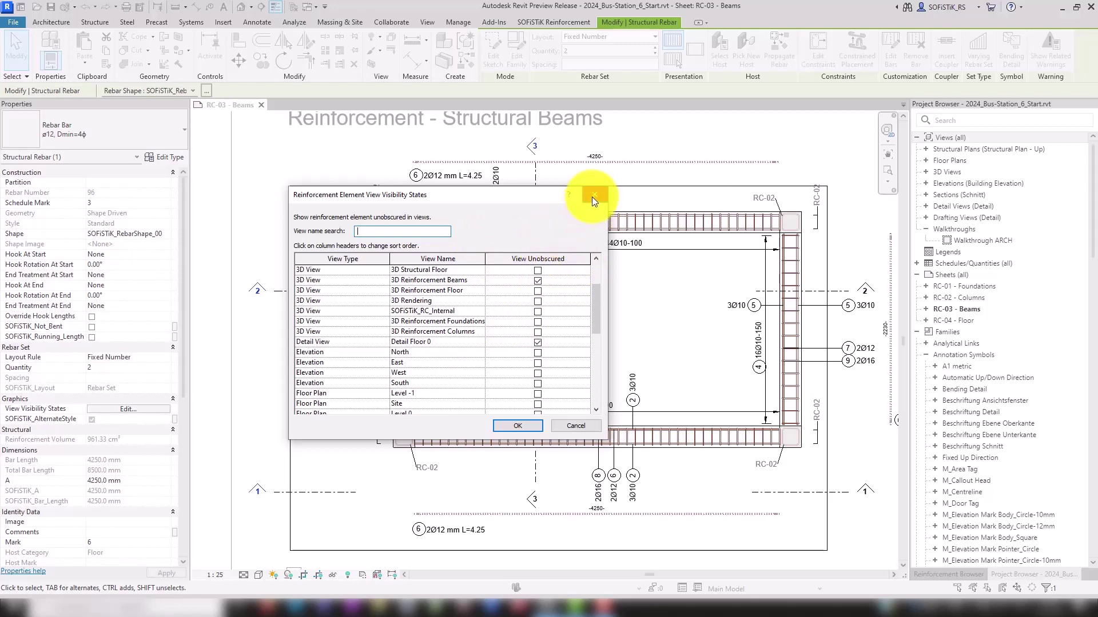
{"action": "left_click", "coordinate": [592, 197]}
{"action": "scroll", "coordinate": [467, 287], "scroll_direction": "down", "scroll_amount": 1}
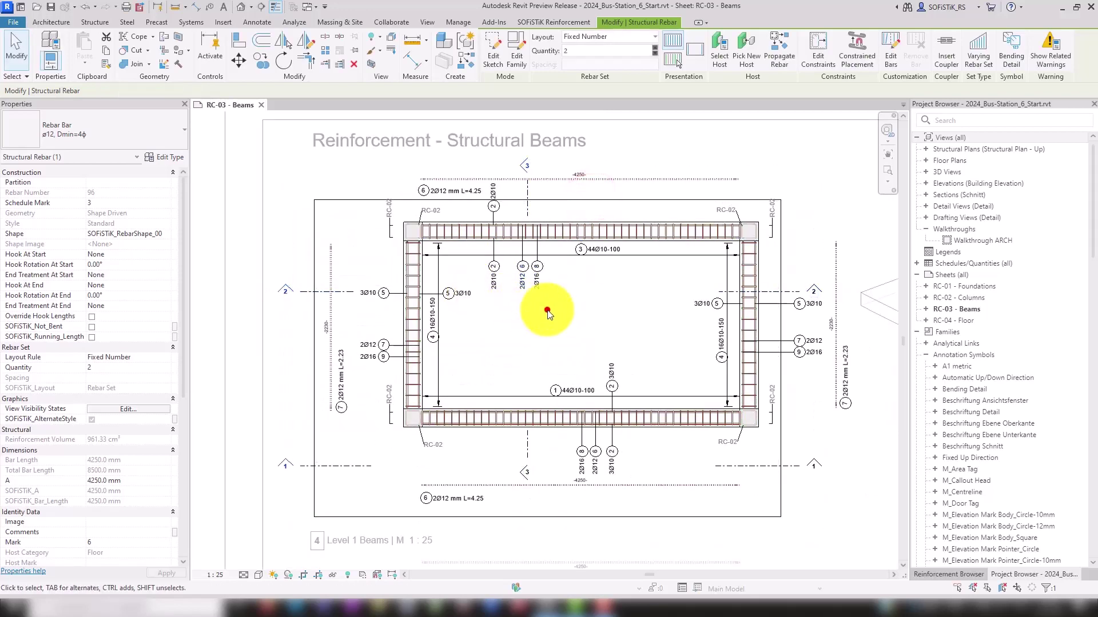
In the Level 1 Beams plan's VG Filters, set Rebar_Not_on_Sheet to Halftone
{"action": "double_click", "coordinate": [532, 309]}
{"action": "scroll", "coordinate": [417, 231], "scroll_direction": "up", "scroll_amount": 3}
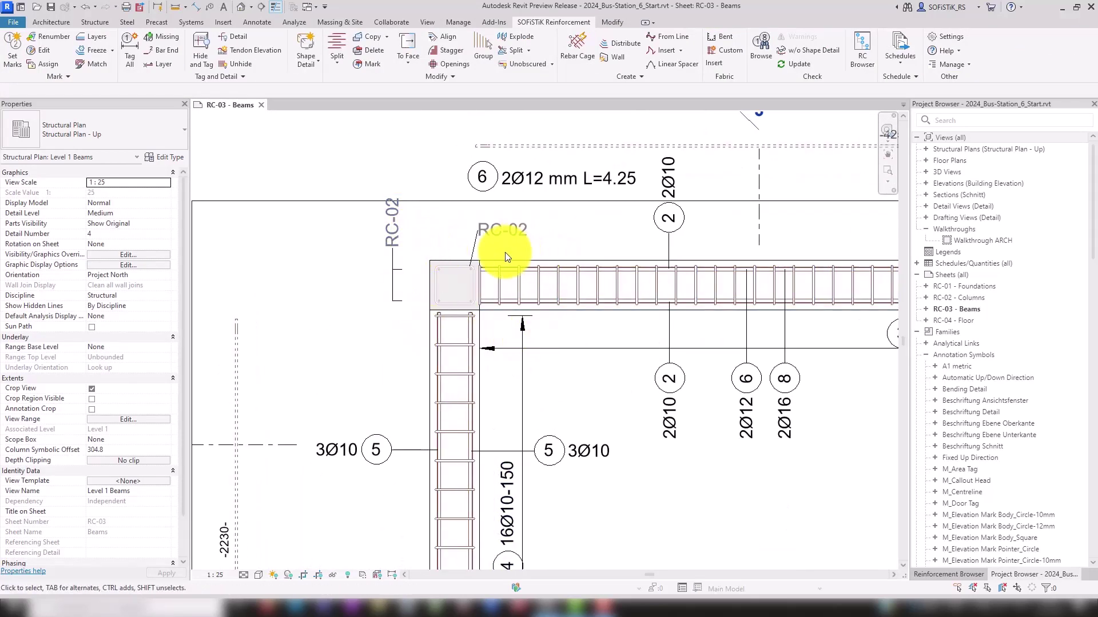
{"action": "scroll", "coordinate": [507, 251], "scroll_direction": "up", "scroll_amount": 1}
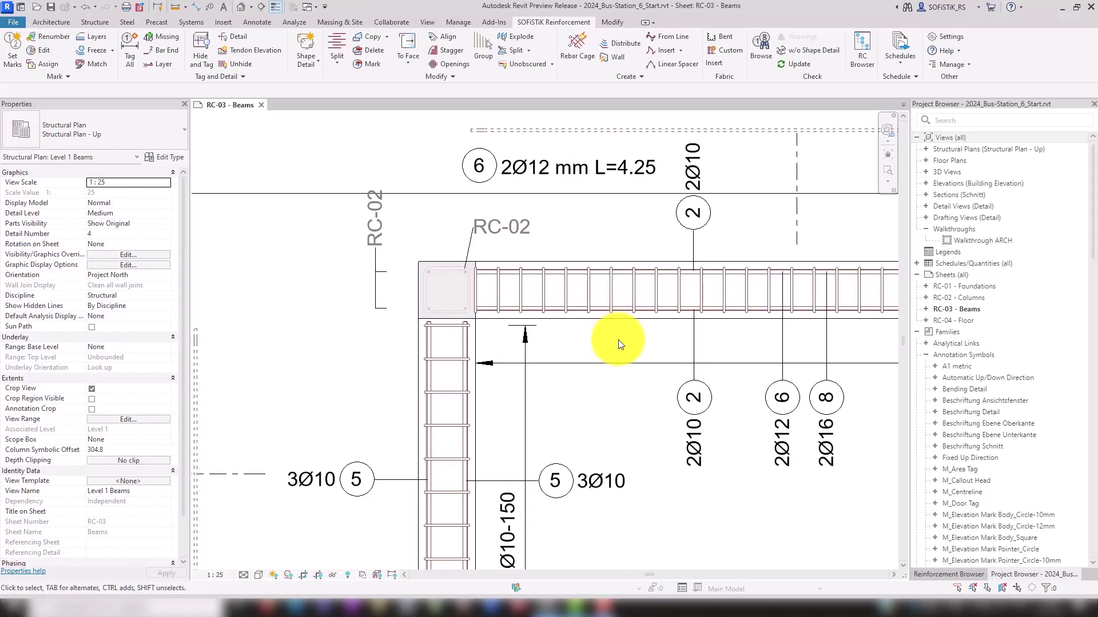
{"action": "key", "text": "v"}
{"action": "key", "text": "g"}
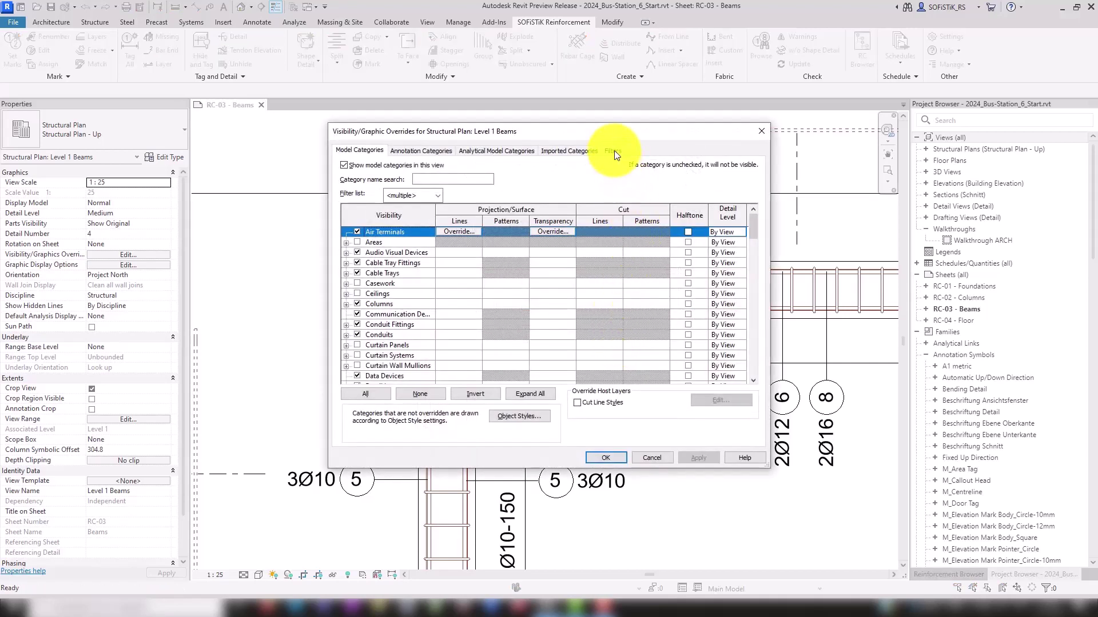
{"action": "left_click", "coordinate": [614, 152]}
{"action": "left_click", "coordinate": [480, 202]}
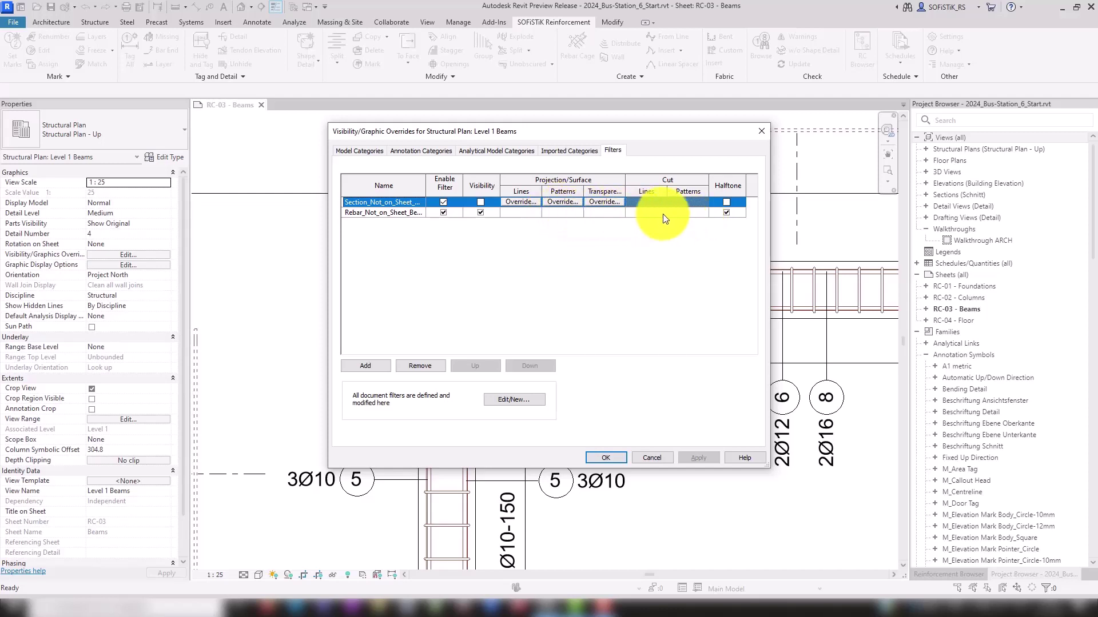
{"action": "left_click", "coordinate": [727, 211]}
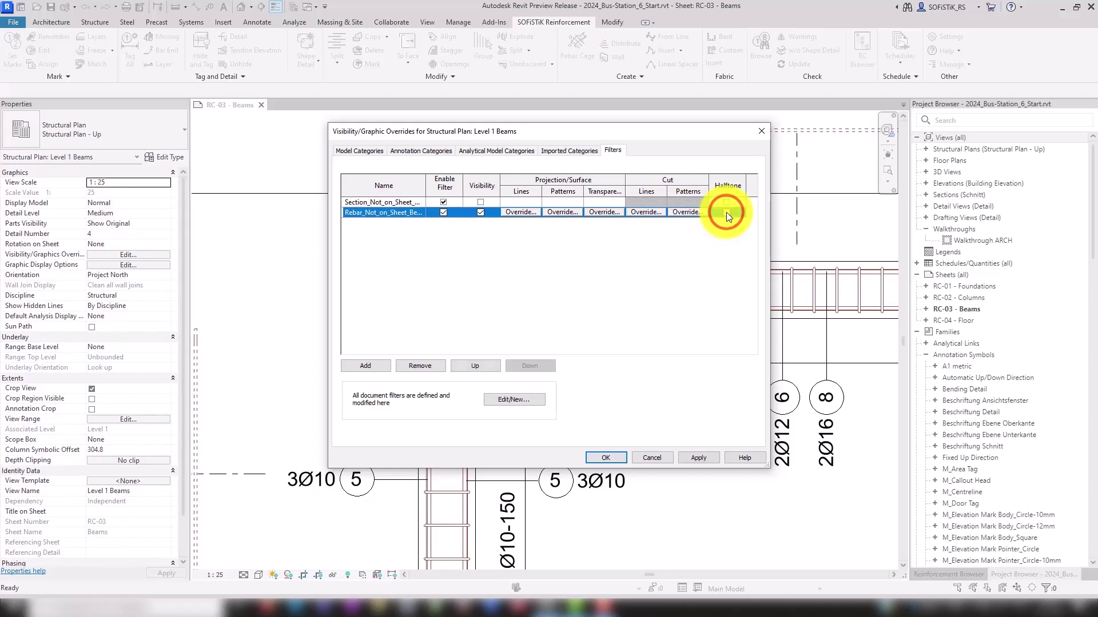
{"action": "left_click", "coordinate": [726, 212]}
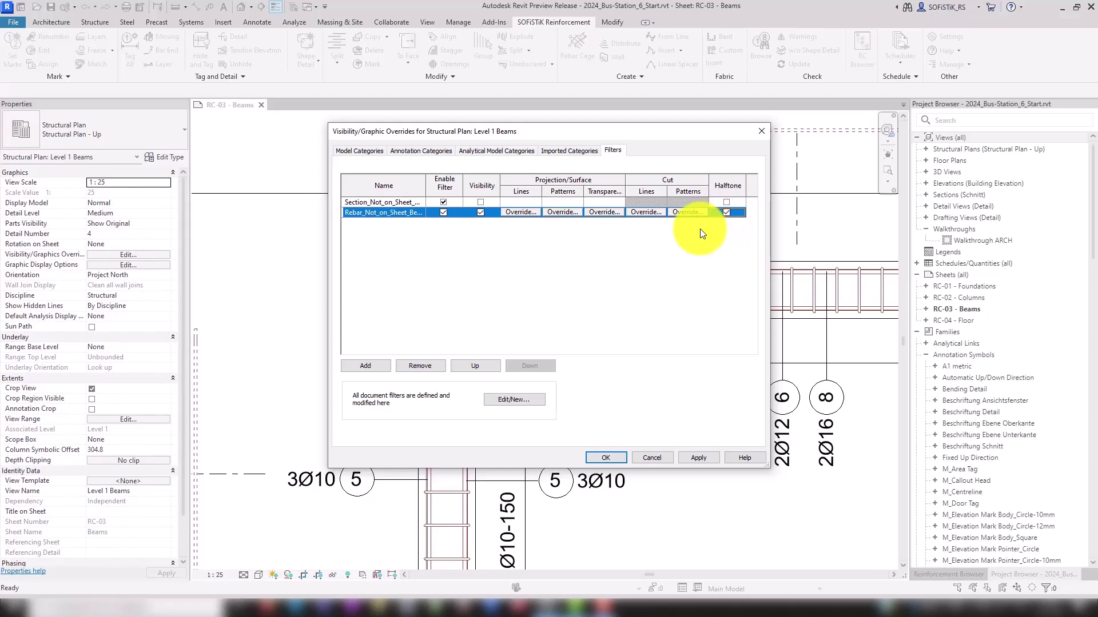
Close the overrides, return to the full RC-03 sheet, and expand 3D Views
{"action": "left_click", "coordinate": [761, 130]}
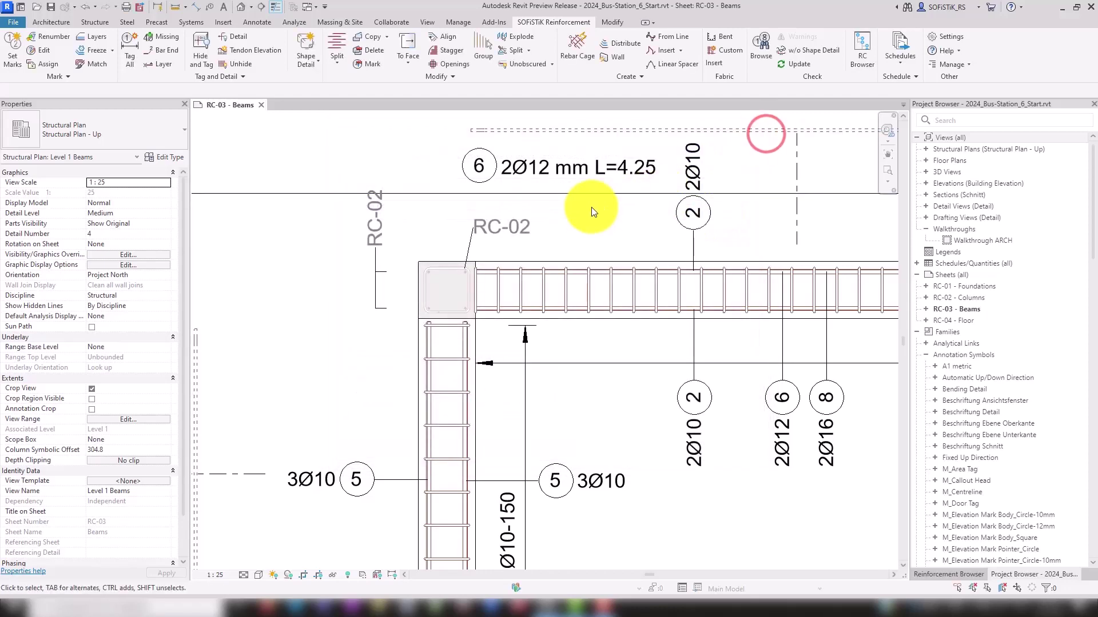
{"action": "scroll", "coordinate": [588, 208], "scroll_direction": "down", "scroll_amount": 1}
{"action": "left_click", "coordinate": [887, 170]}
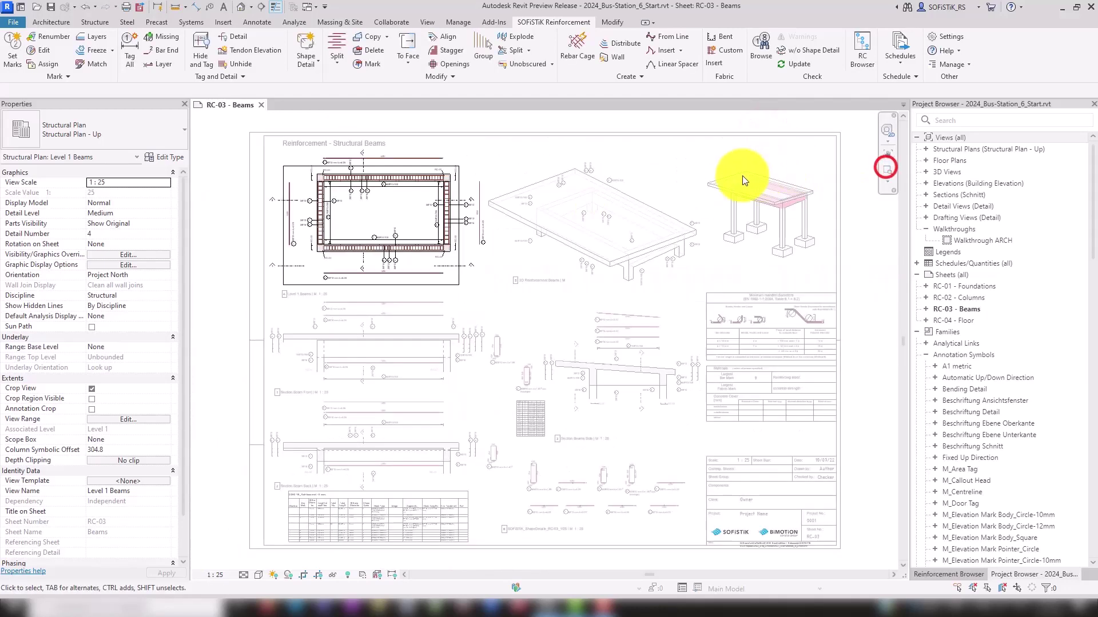
{"action": "double_click", "coordinate": [679, 189]}
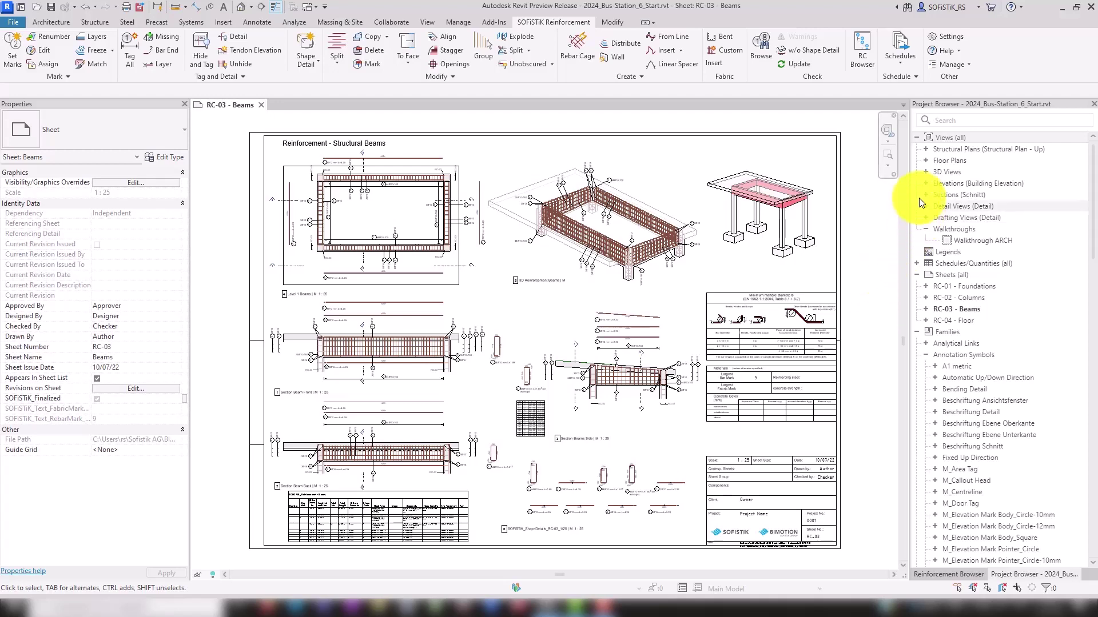
{"action": "left_click", "coordinate": [924, 171]}
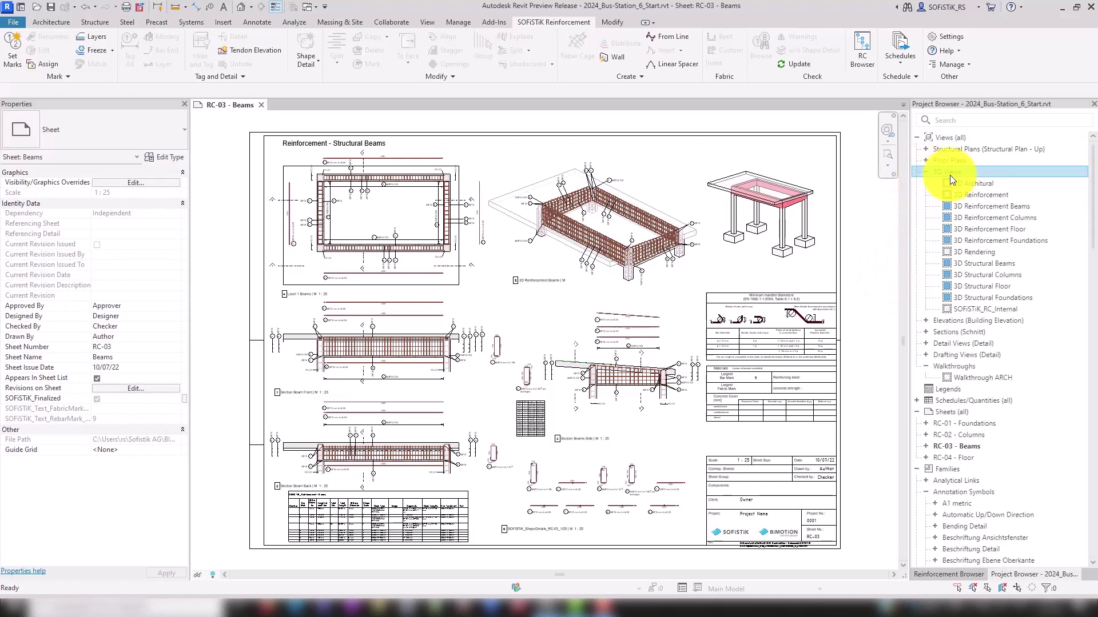
Duplicate the 3D Reinforcement view
{"action": "right_click", "coordinate": [961, 196]}
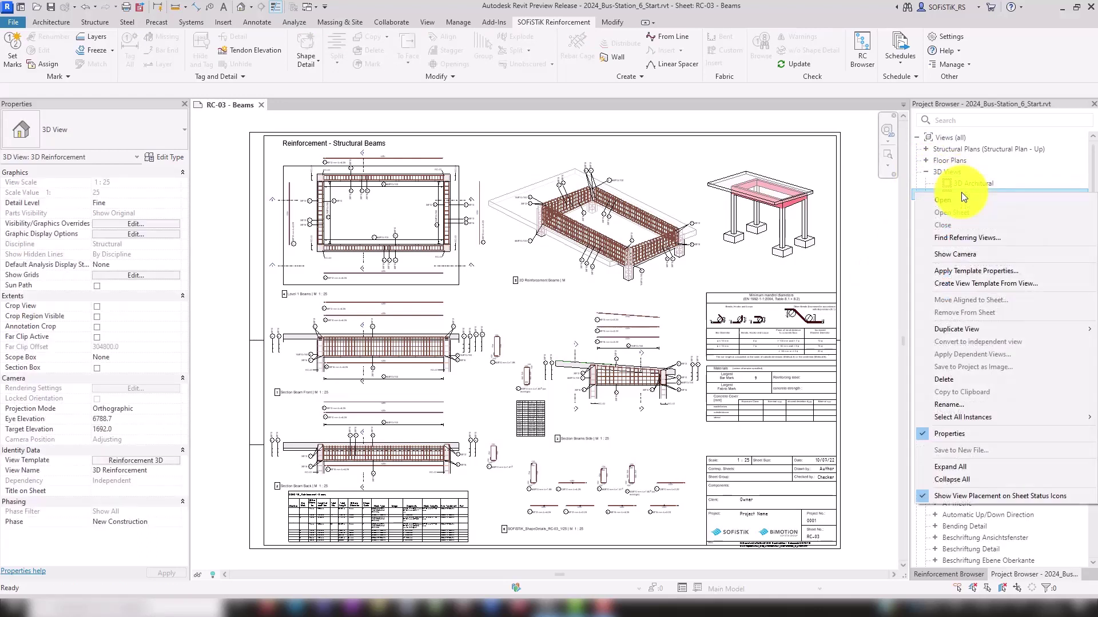
{"action": "left_click", "coordinate": [961, 331]}
{"action": "left_click", "coordinate": [853, 332]}
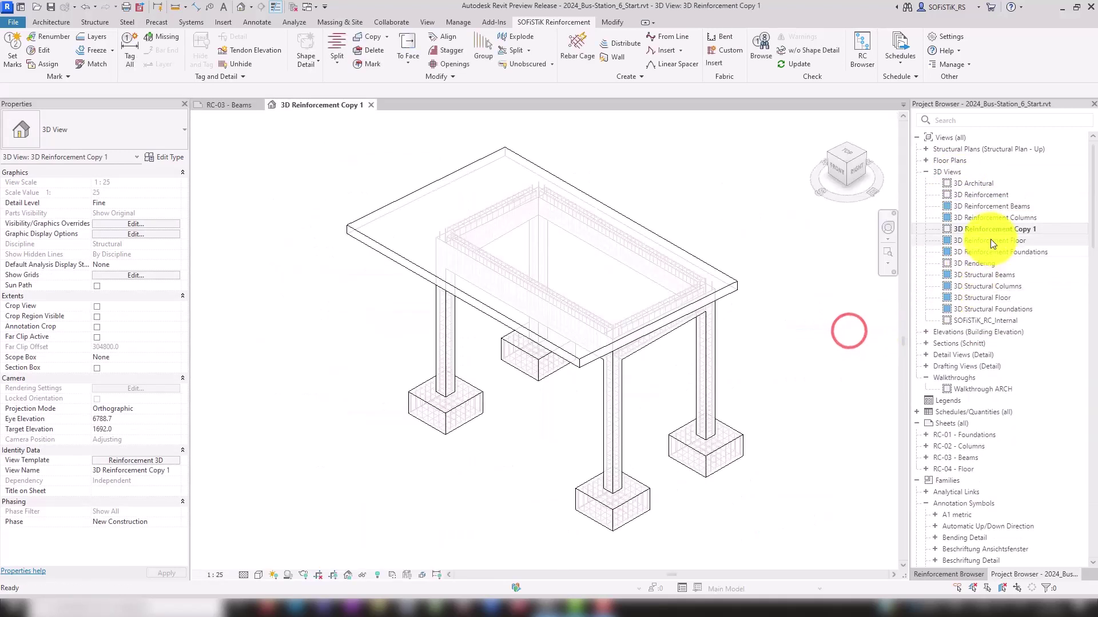
Rename the copied view to '3D Reinforcement Assignments'
{"action": "right_click", "coordinate": [994, 229]}
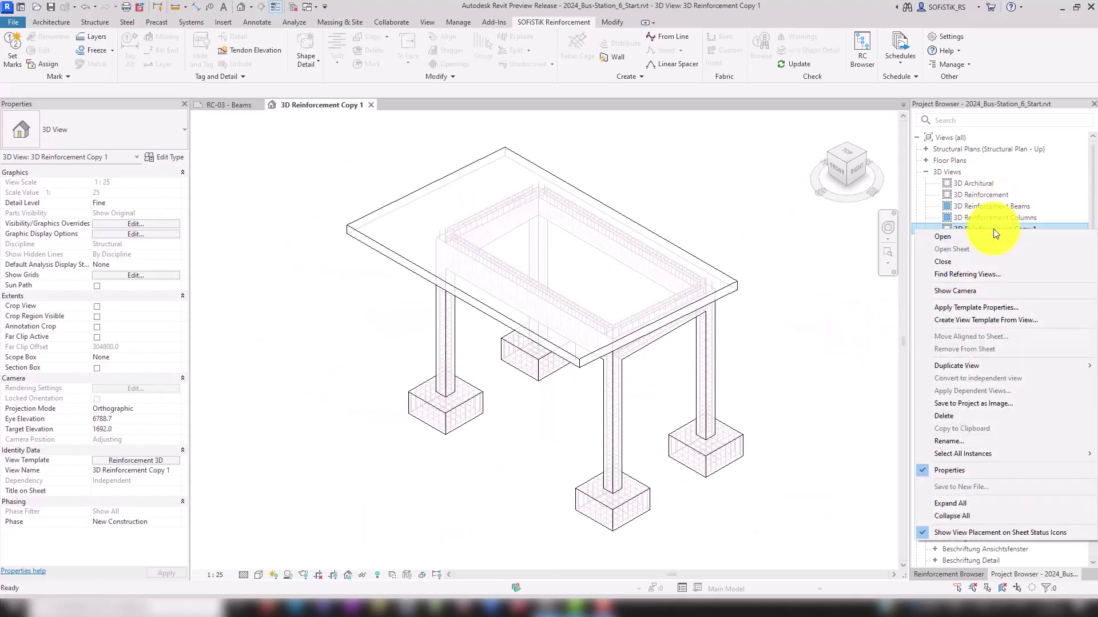
{"action": "left_click", "coordinate": [961, 441]}
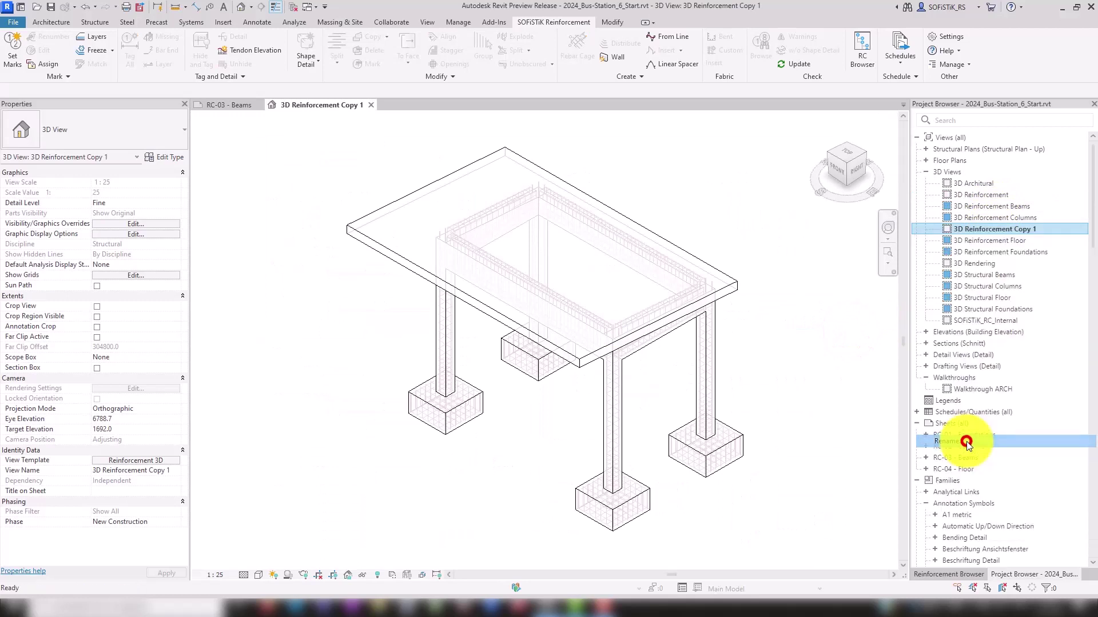
{"action": "key", "text": "End"}
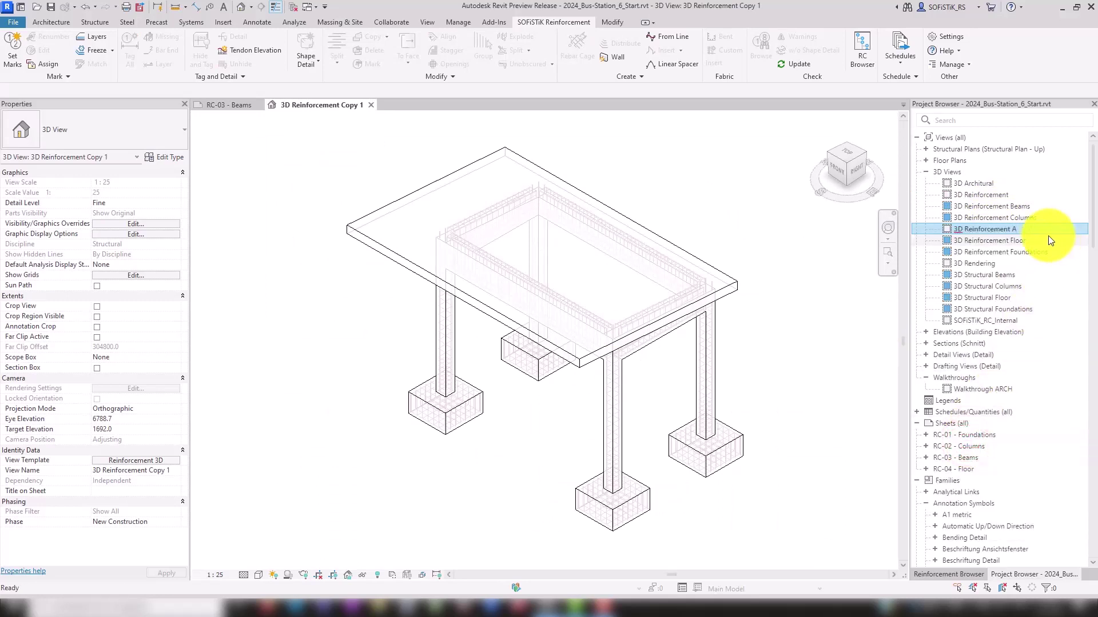
{"action": "type", "text": "ssignment"}
{"action": "type", "text": "s"}
{"action": "key", "text": "Return"}
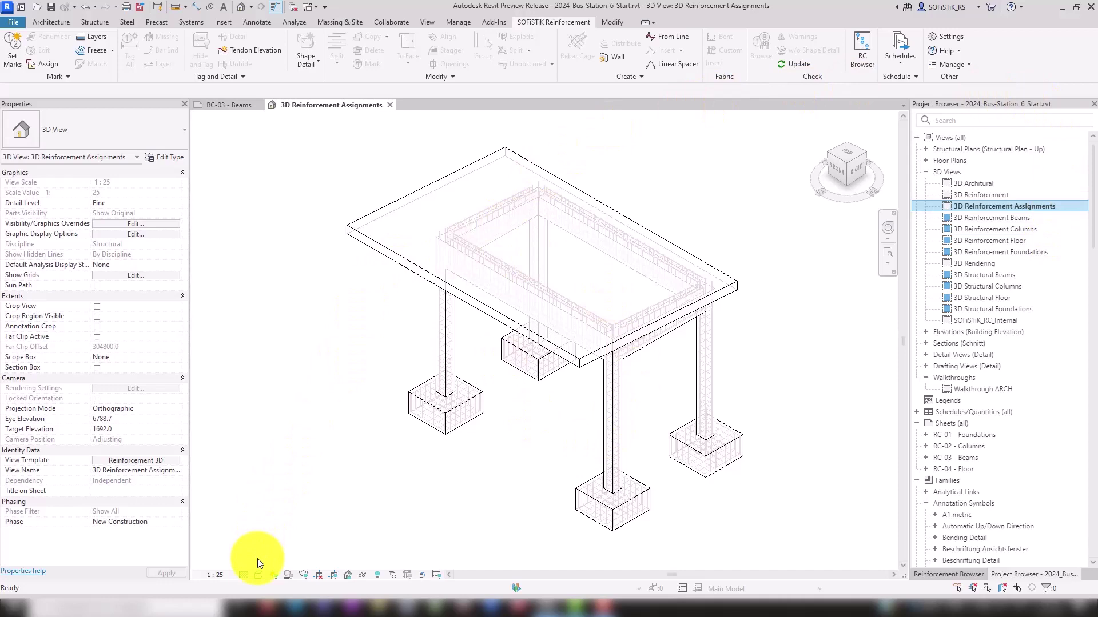
Check Graphic Display Options in the new view and set its rebars to Unobscured
{"action": "left_click", "coordinate": [258, 579]}
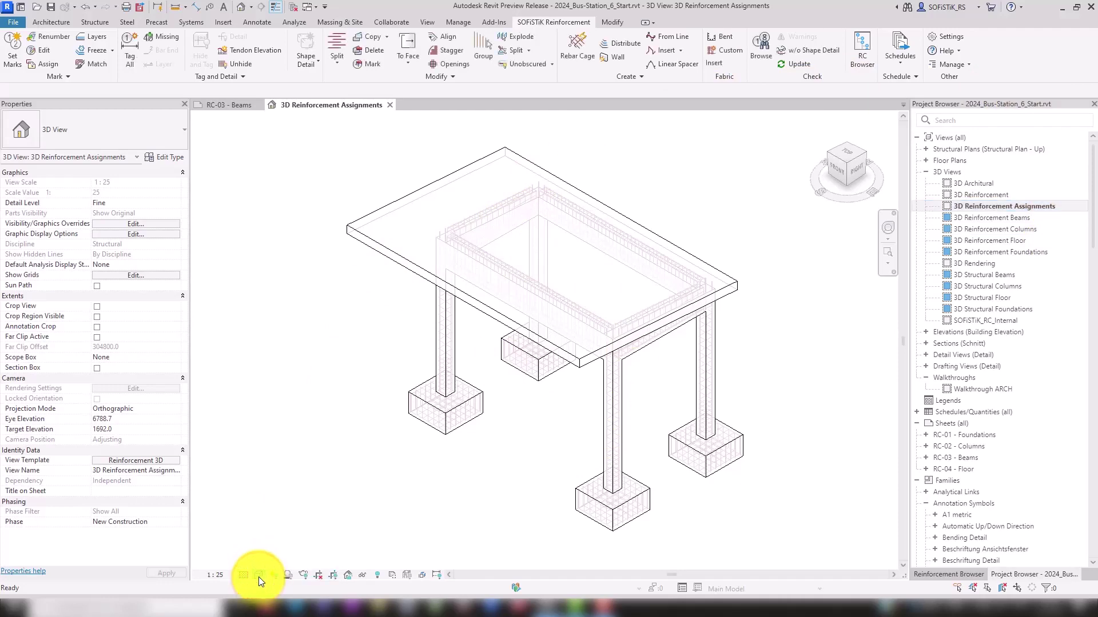
{"action": "left_click", "coordinate": [258, 578]}
{"action": "left_click", "coordinate": [280, 491]}
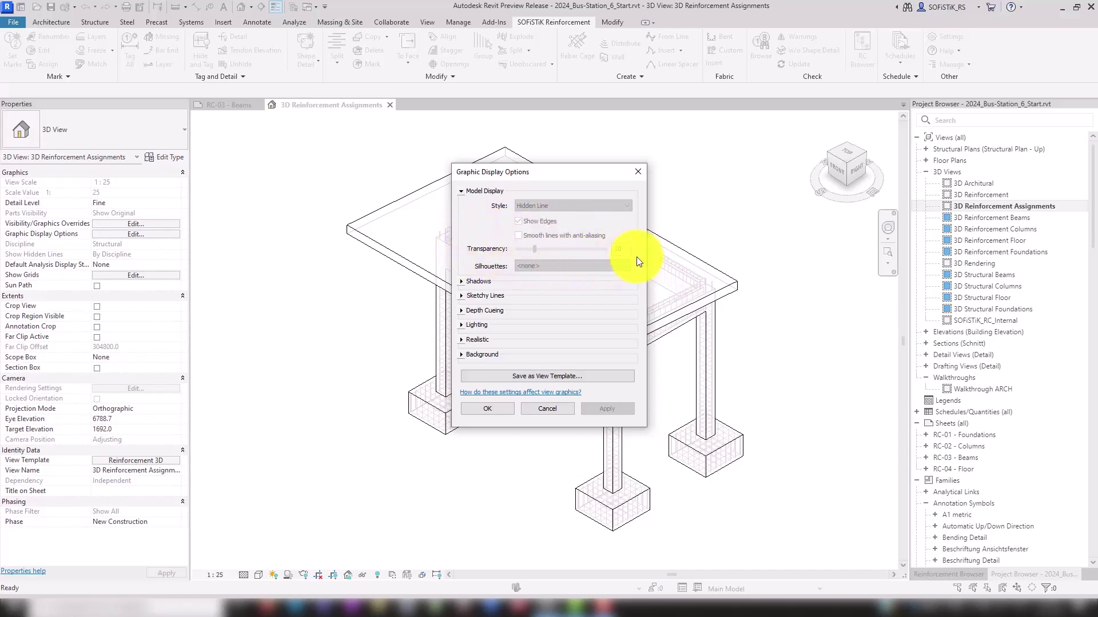
{"action": "left_click", "coordinate": [639, 176]}
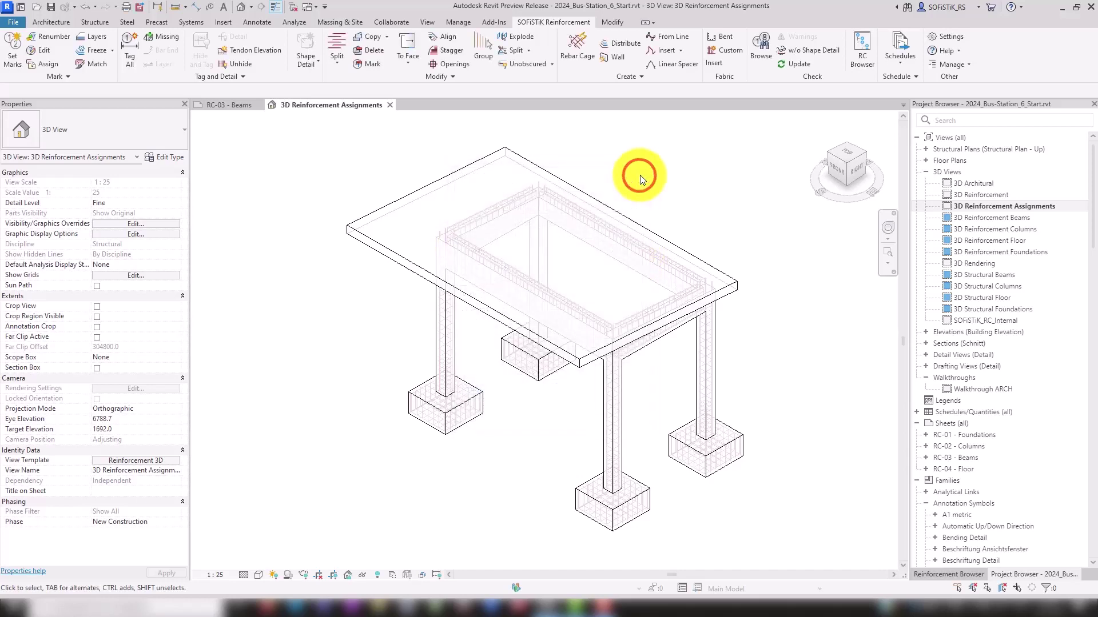
{"action": "left_click", "coordinate": [530, 64]}
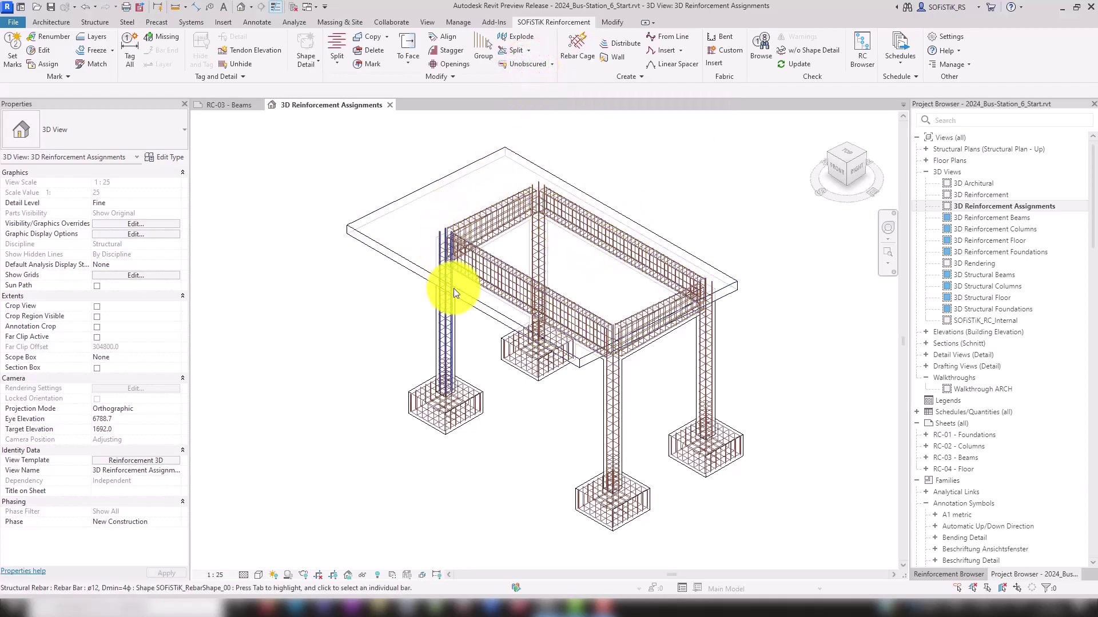
{"action": "scroll", "coordinate": [656, 382], "scroll_direction": "up", "scroll_amount": 1}
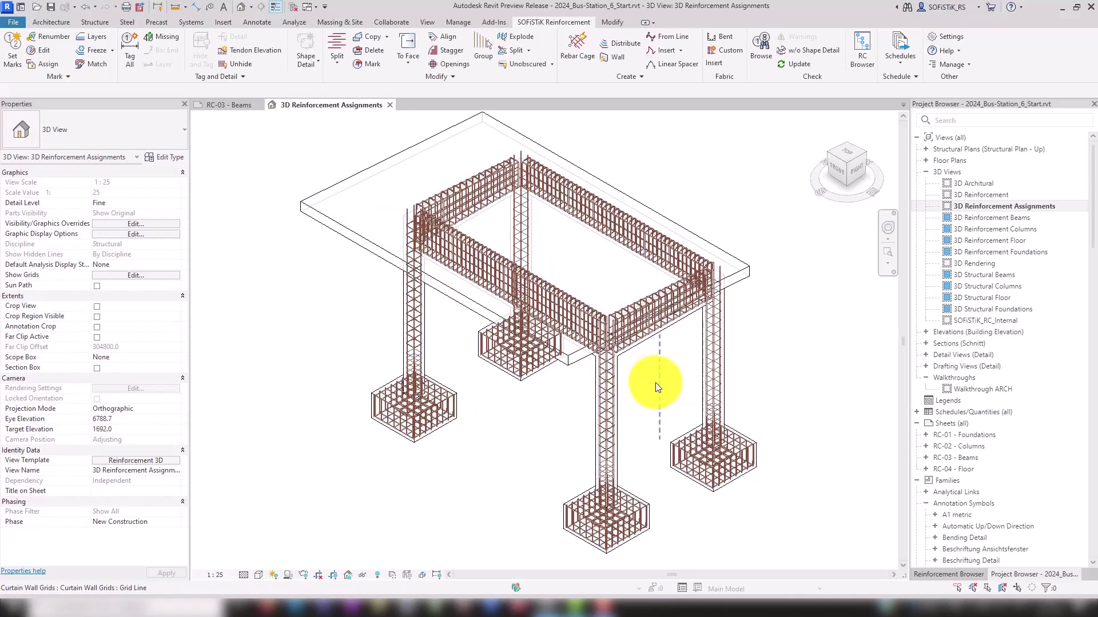
Open the view's Visibility/Graphic Overrides Filters tab and its Edit/New filter dialog
{"action": "key", "text": "v"}
{"action": "key", "text": "g"}
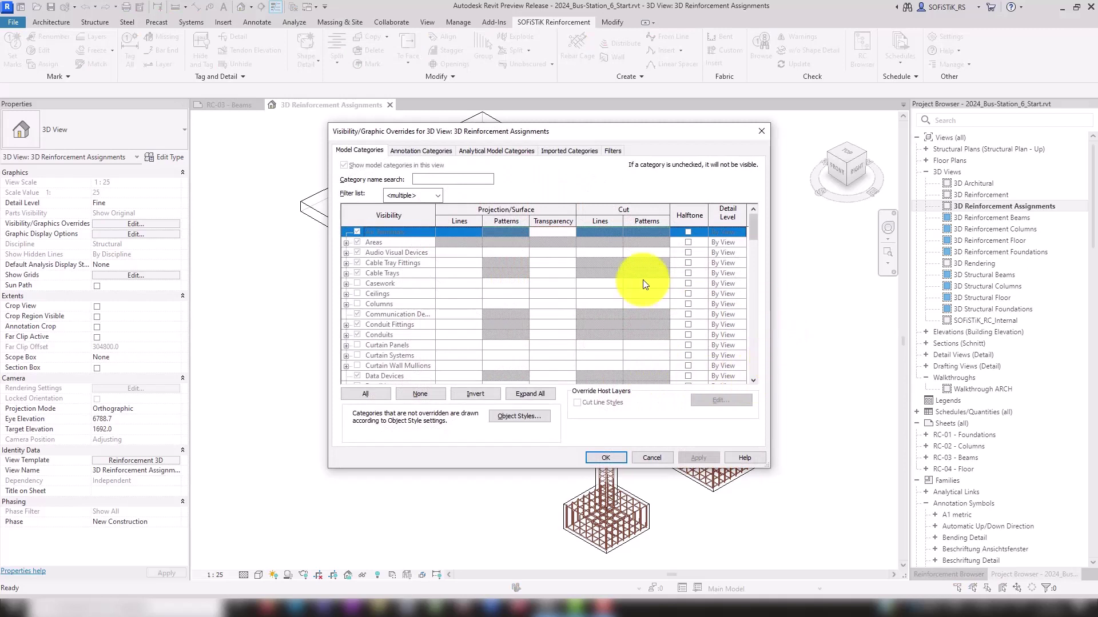
{"action": "left_click", "coordinate": [613, 152]}
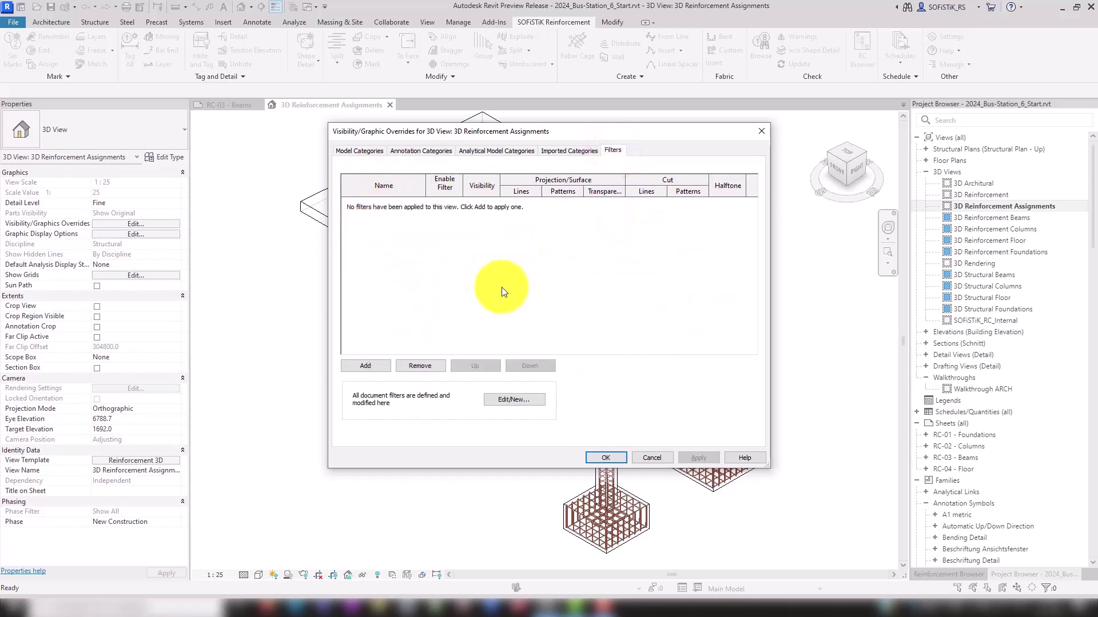
{"action": "left_click", "coordinate": [506, 400]}
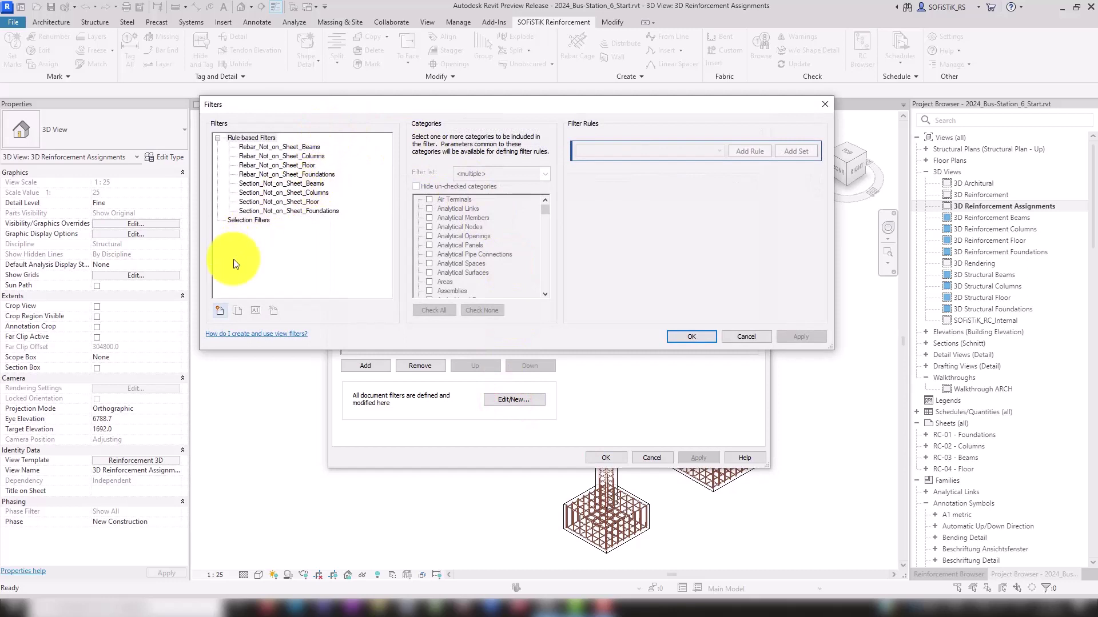
Create filter Rebar_on_Sheet_Beams covering fabric, path reinforcement, rebar and coupler categories
{"action": "left_click", "coordinate": [220, 311]}
{"action": "type", "text": "Rebar_on_Sheet"}
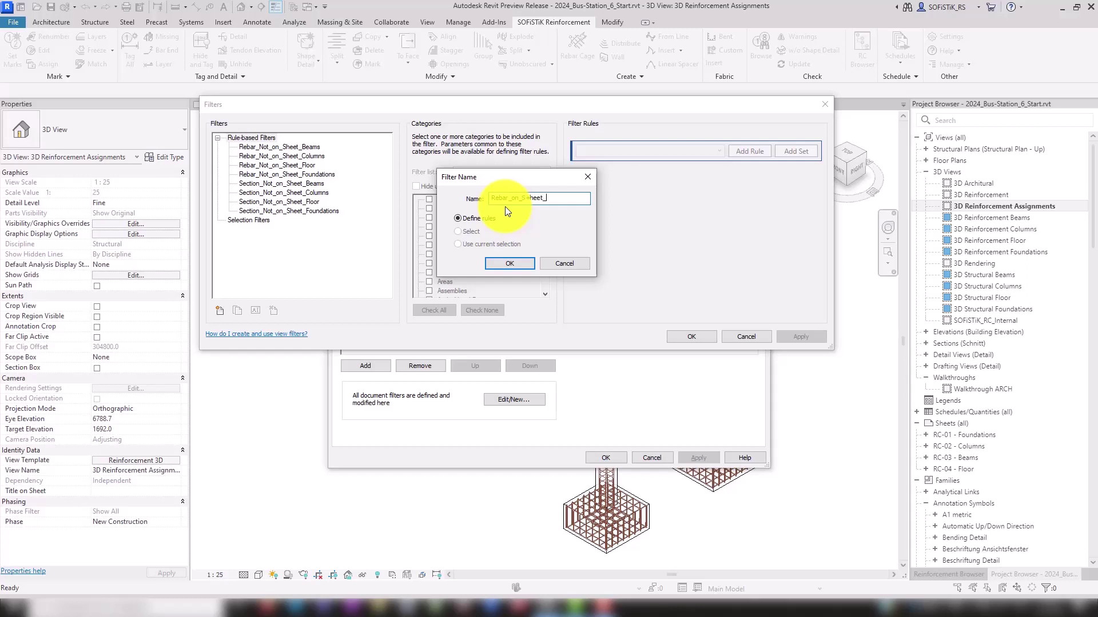
{"action": "type", "text": "_Beams"}
{"action": "left_click", "coordinate": [512, 263]}
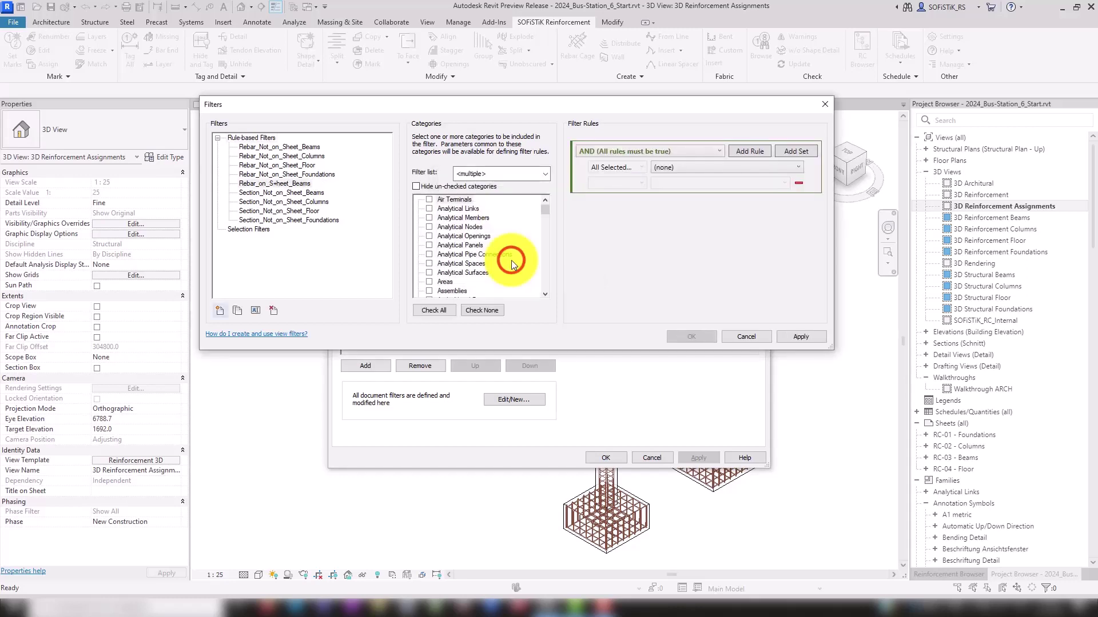
{"action": "left_click", "coordinate": [545, 215]}
{"action": "left_click_drag", "start_coordinate": [545, 228], "coordinate": [542, 278]}
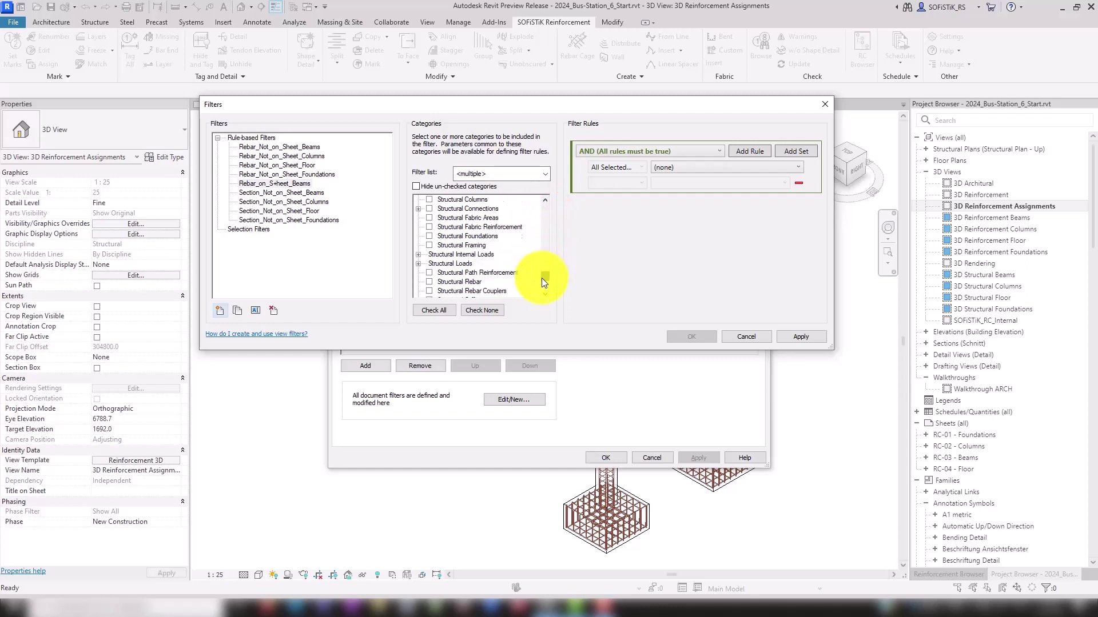
{"action": "left_click", "coordinate": [429, 227]}
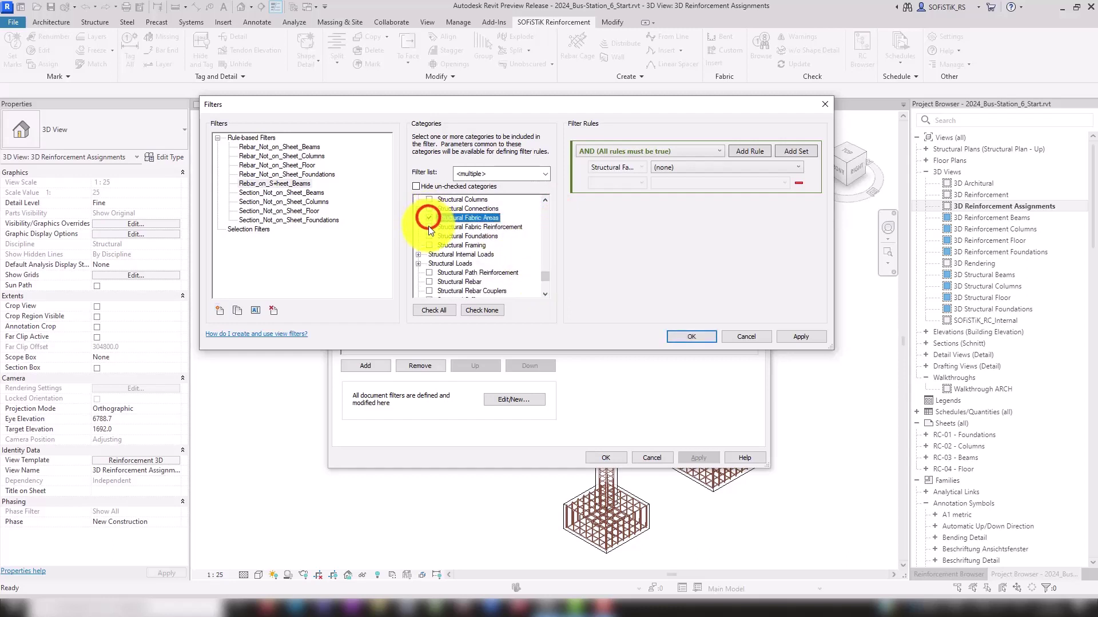
{"action": "left_click", "coordinate": [428, 272]}
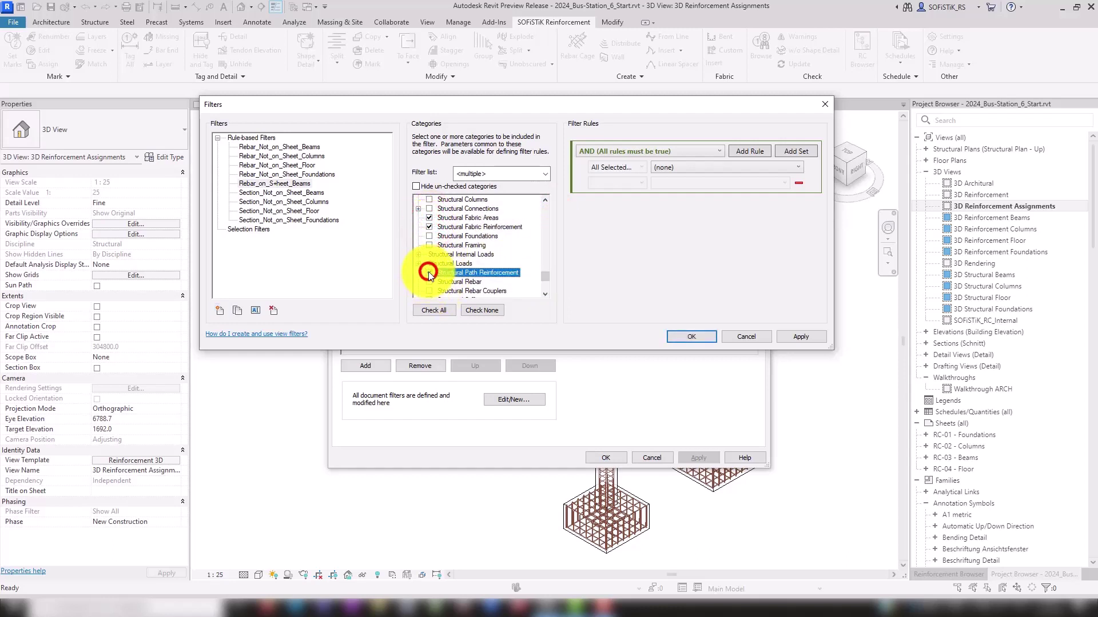
{"action": "left_click", "coordinate": [469, 281]}
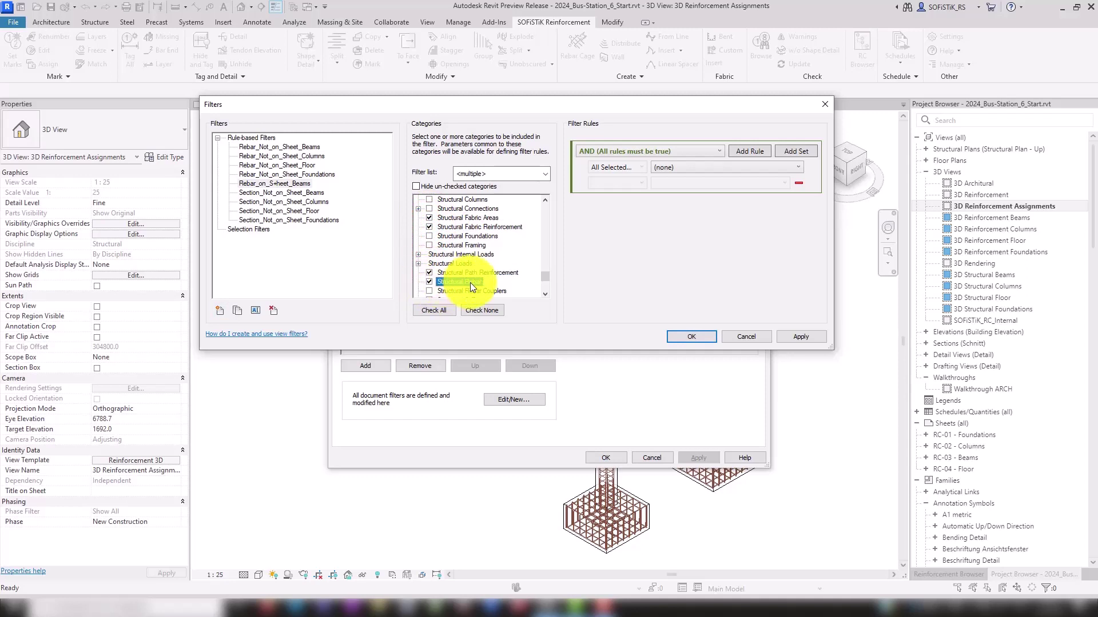
{"action": "left_click", "coordinate": [428, 291]}
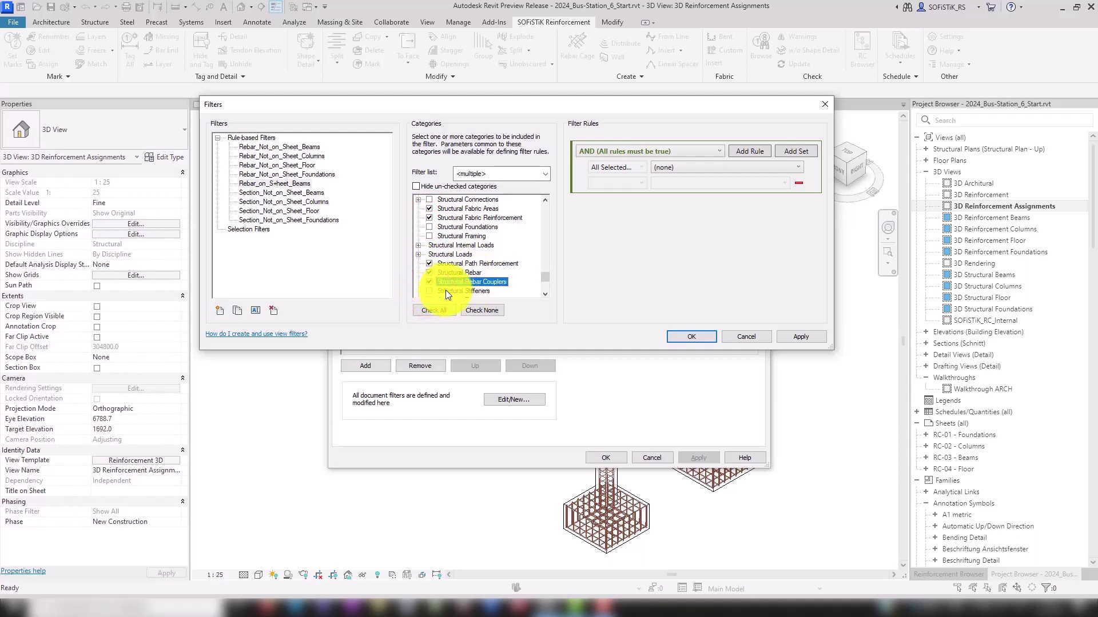
Set the filter rule to SOFiSTiK_Assignment equals RC-03
{"action": "left_click", "coordinate": [666, 168]}
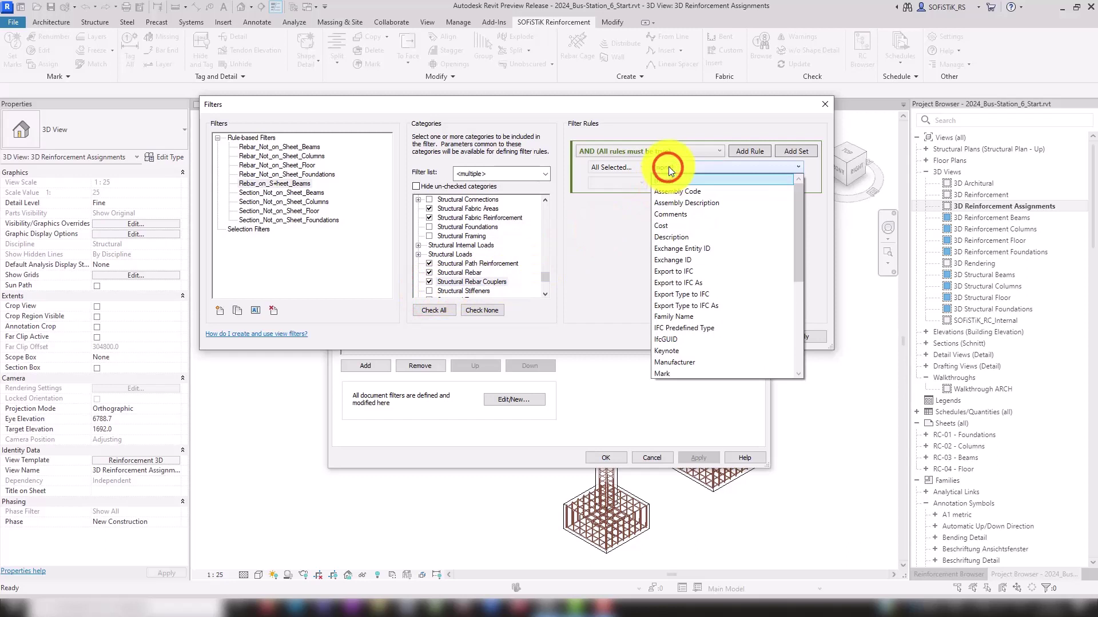
{"action": "scroll", "coordinate": [684, 223], "scroll_direction": "down", "scroll_amount": 3}
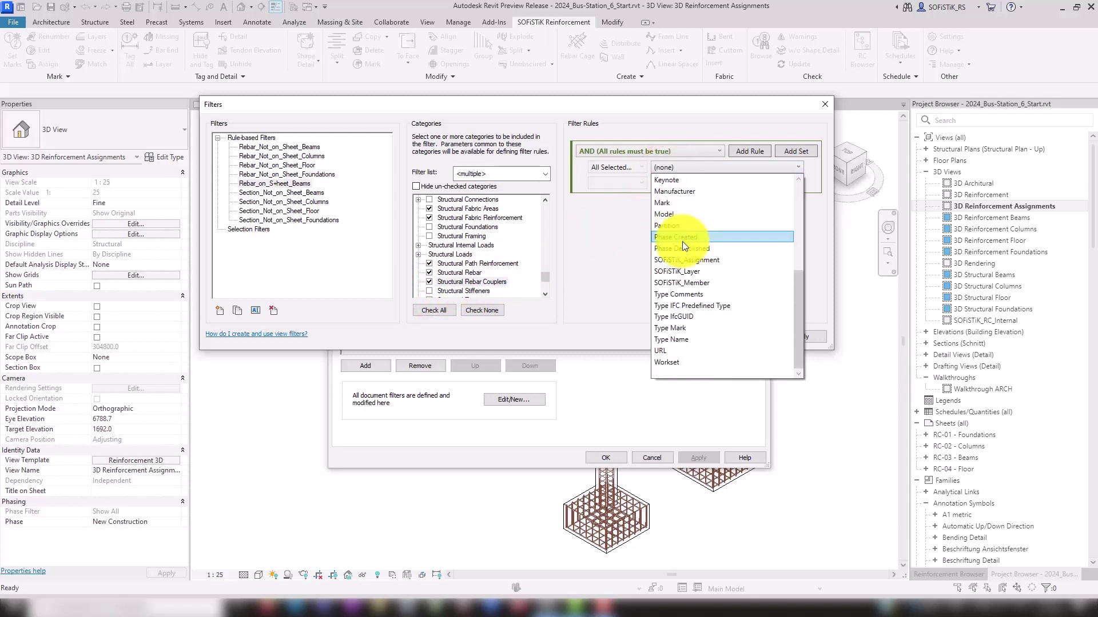
{"action": "left_click", "coordinate": [675, 259]}
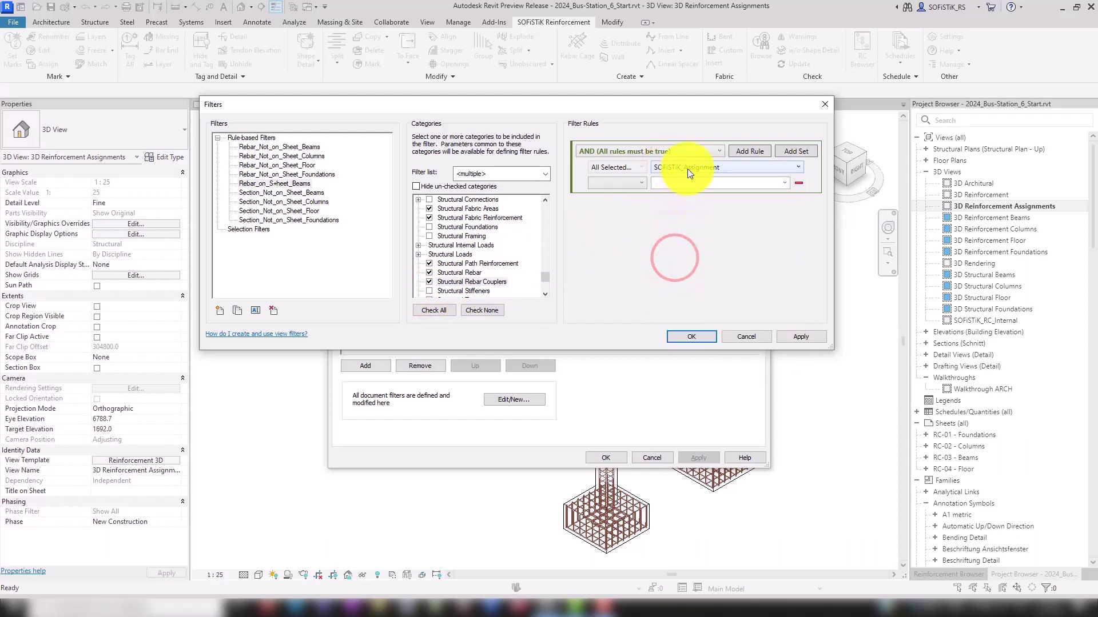
{"action": "left_click", "coordinate": [621, 183]}
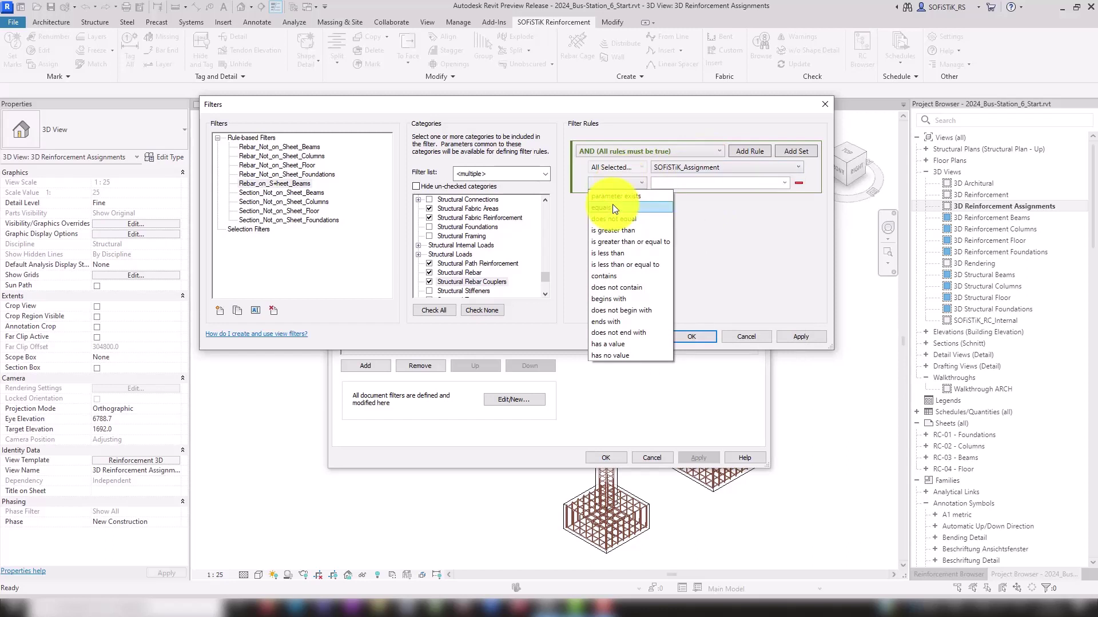
{"action": "left_click", "coordinate": [612, 207]}
{"action": "left_click", "coordinate": [782, 184]}
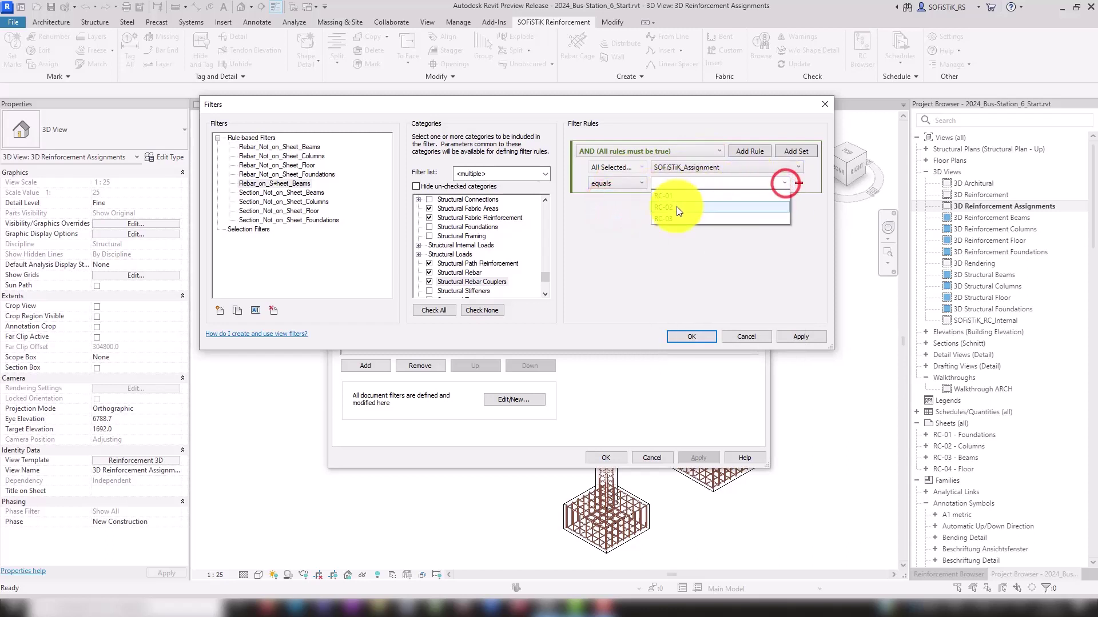
{"action": "left_click", "coordinate": [666, 220]}
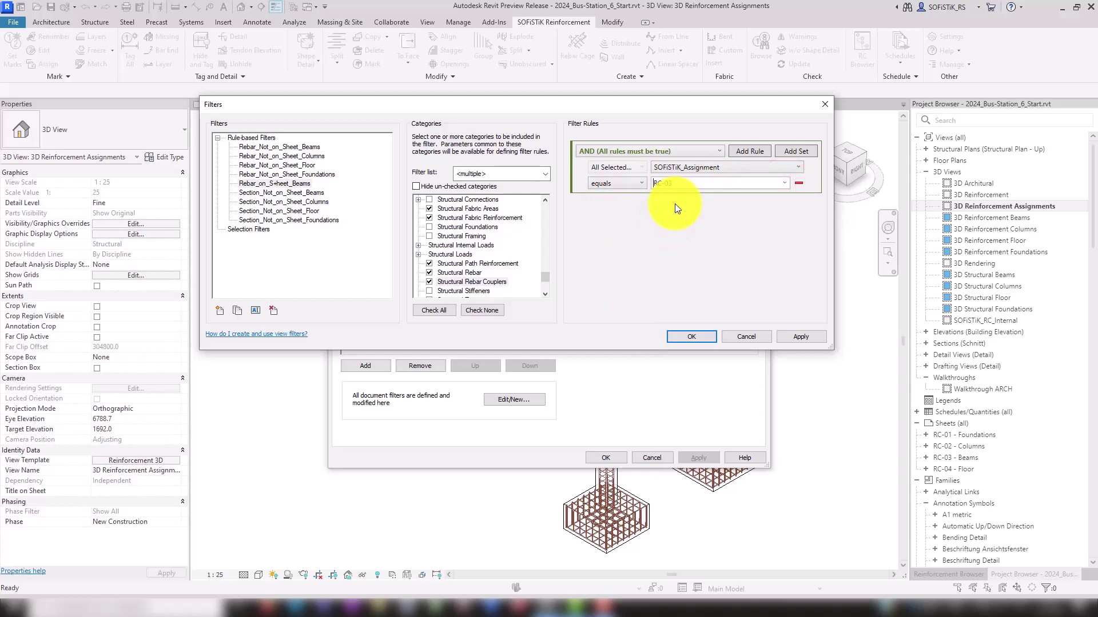
{"action": "left_click", "coordinate": [785, 183]}
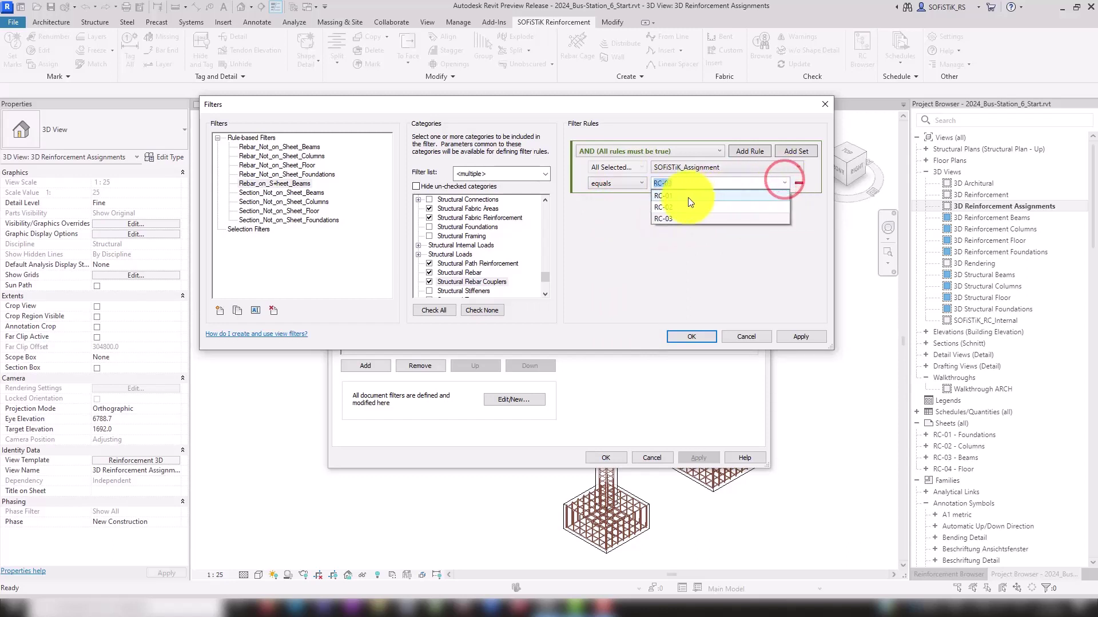
{"action": "left_click", "coordinate": [675, 215]}
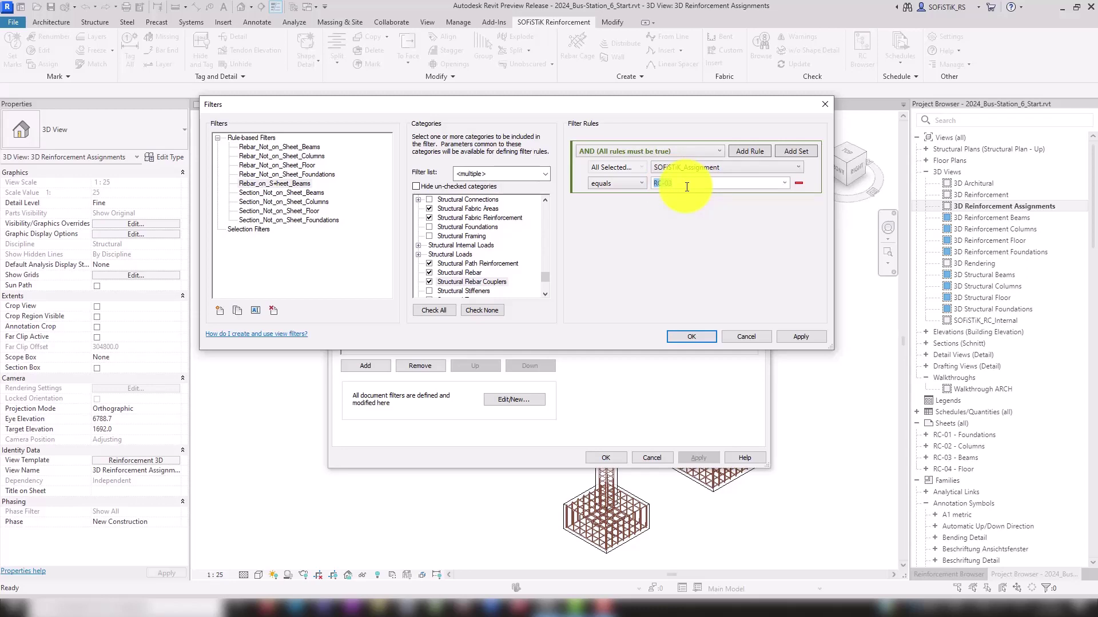
Save the filter and add Rebar_on_Sheet_Beams to the view's filter list
{"action": "left_click", "coordinate": [694, 335]}
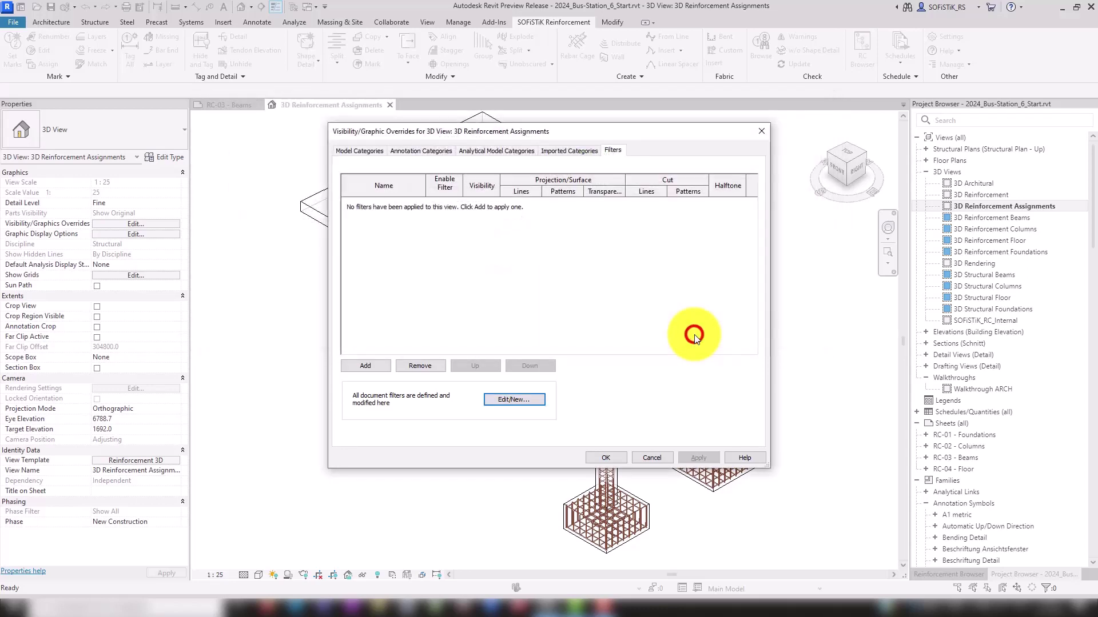
{"action": "left_click", "coordinate": [374, 368]}
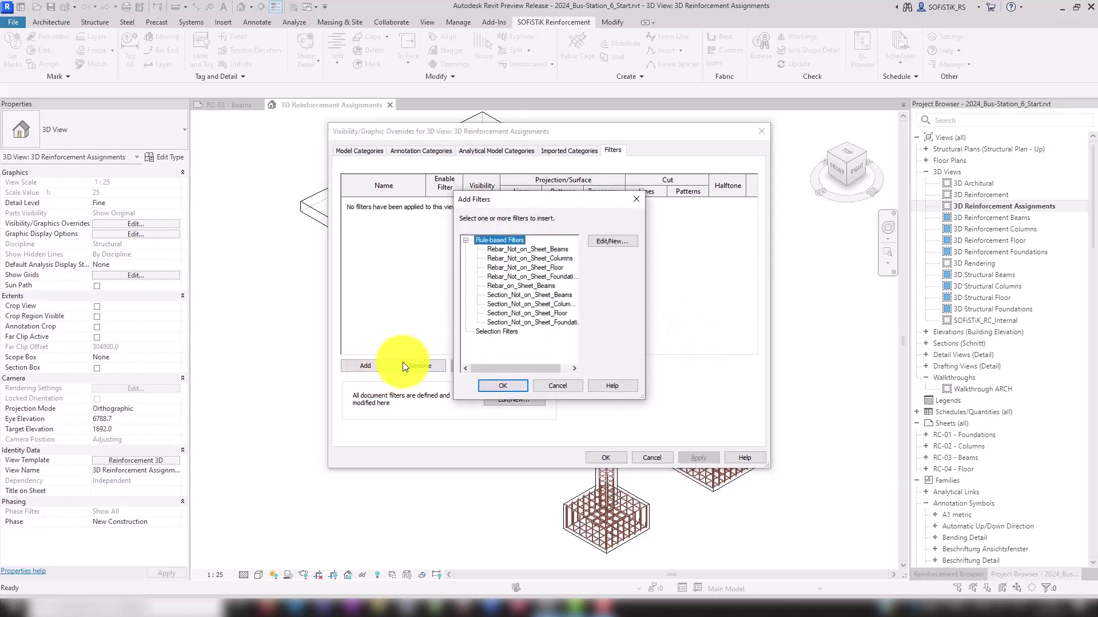
{"action": "left_click", "coordinate": [526, 285]}
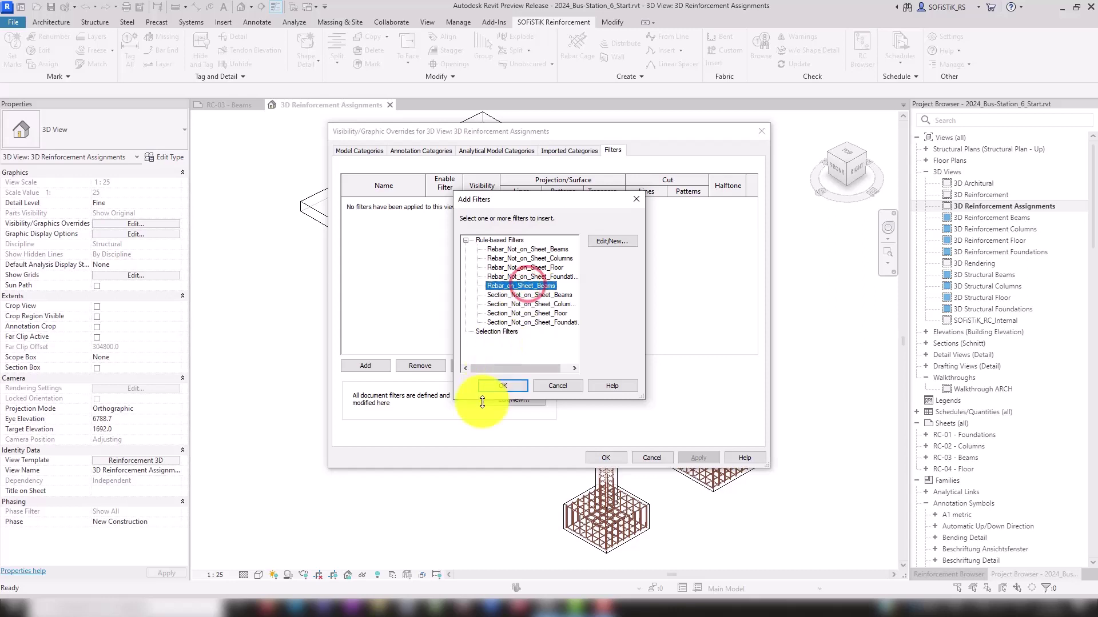
{"action": "left_click", "coordinate": [503, 386]}
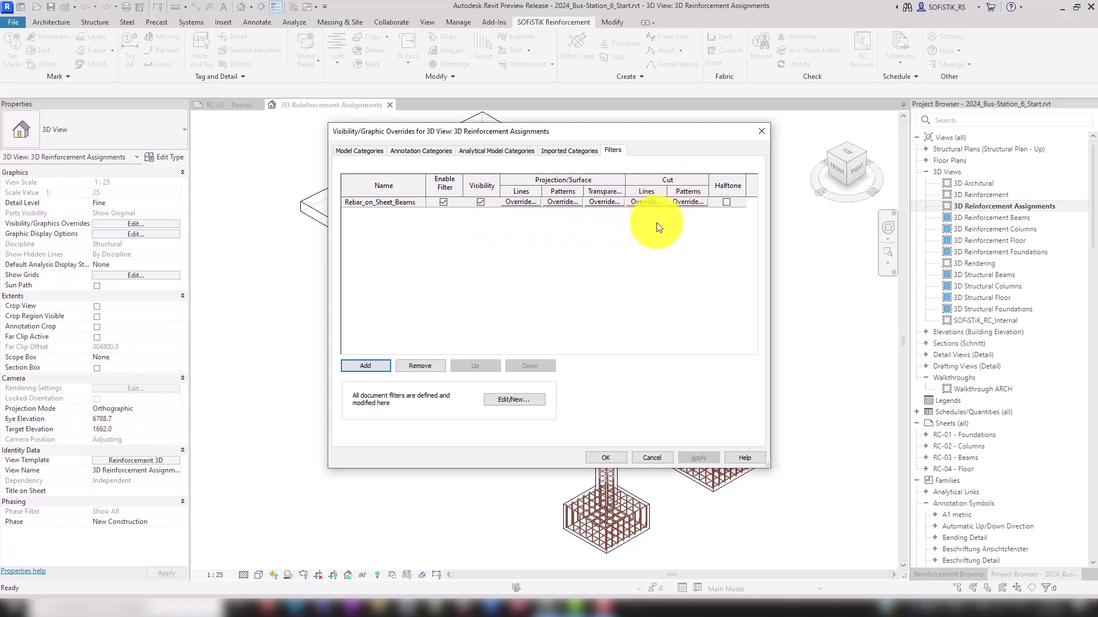
Keep the Rebar_on_Sheet_Beams filter visible and not halftoned
{"action": "left_click", "coordinate": [481, 203]}
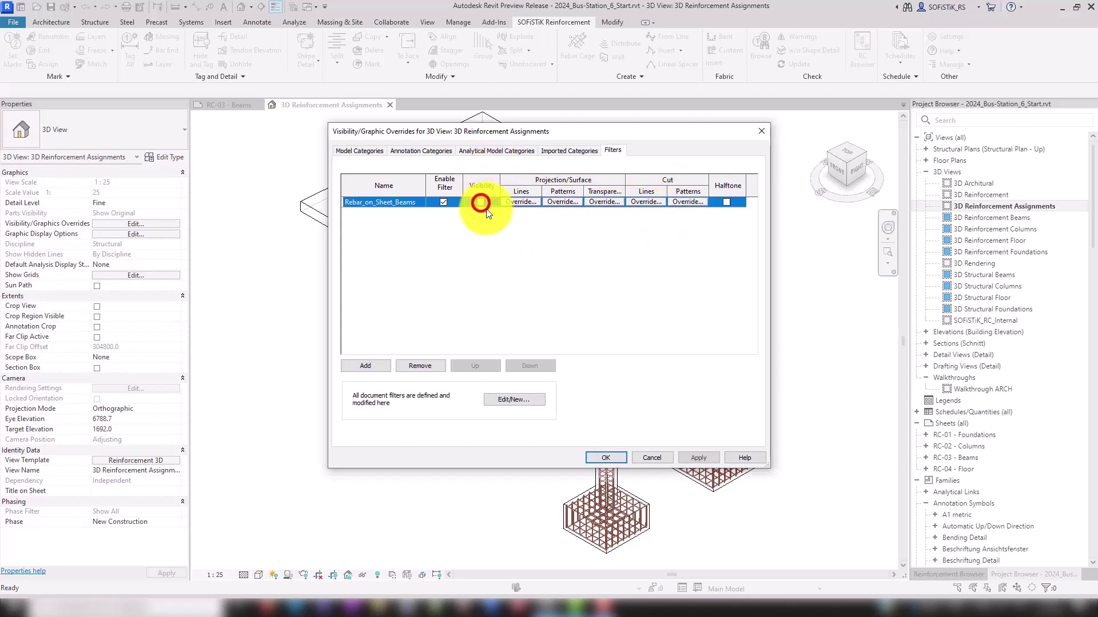
{"action": "left_click", "coordinate": [482, 203]}
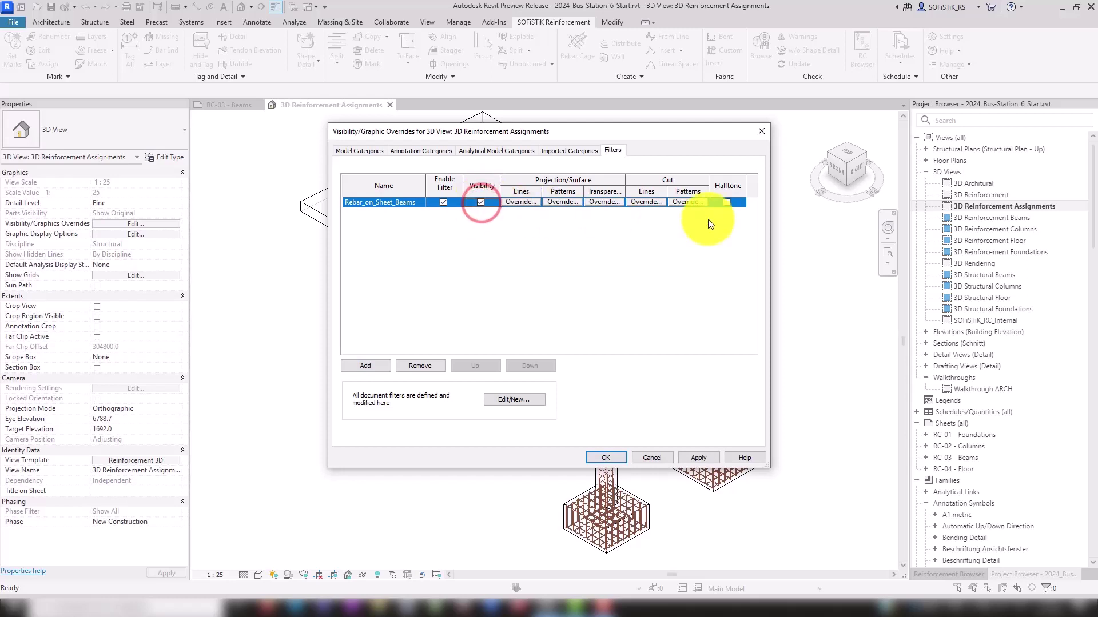
{"action": "left_click", "coordinate": [728, 202]}
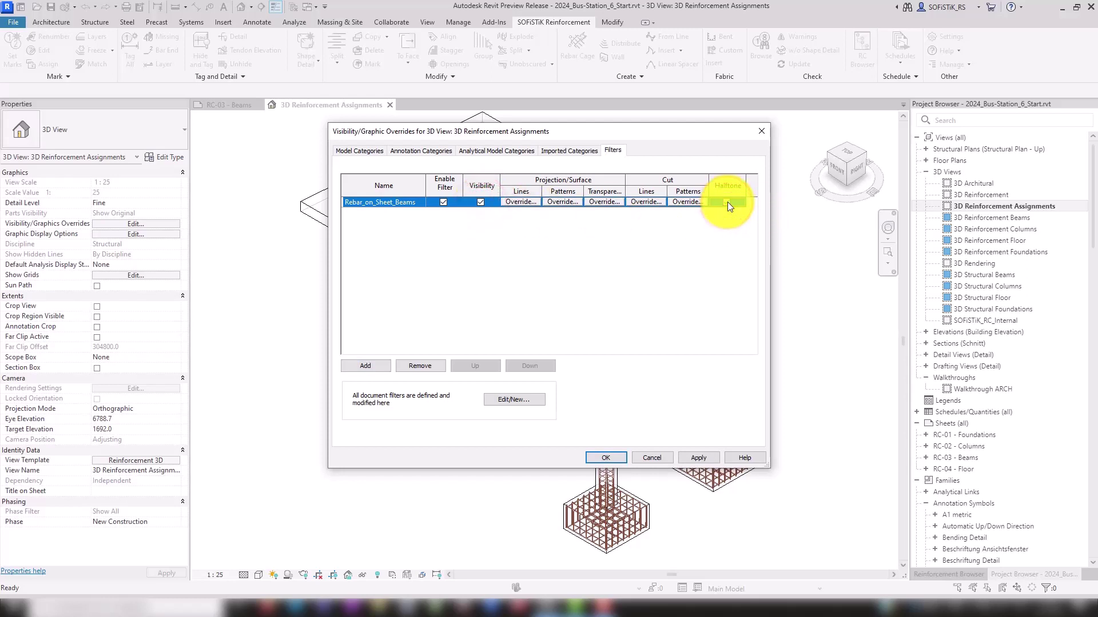
{"action": "left_click", "coordinate": [728, 202]}
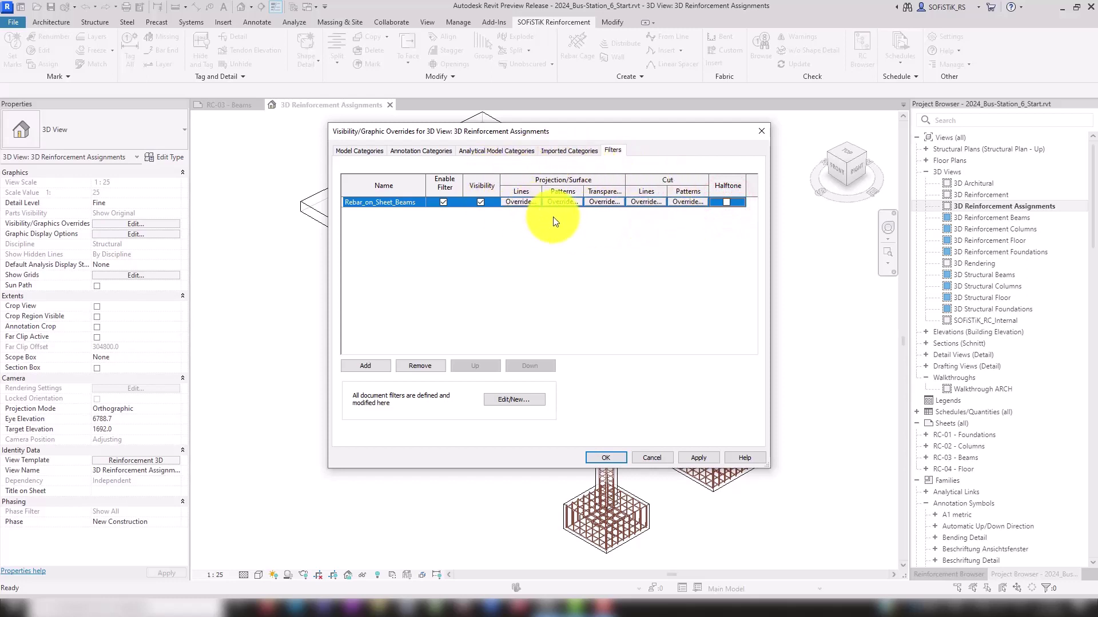
Set the Rebar_on_Sheet_Beams surface foreground pattern to Solid fill in Green
{"action": "left_click", "coordinate": [561, 201]}
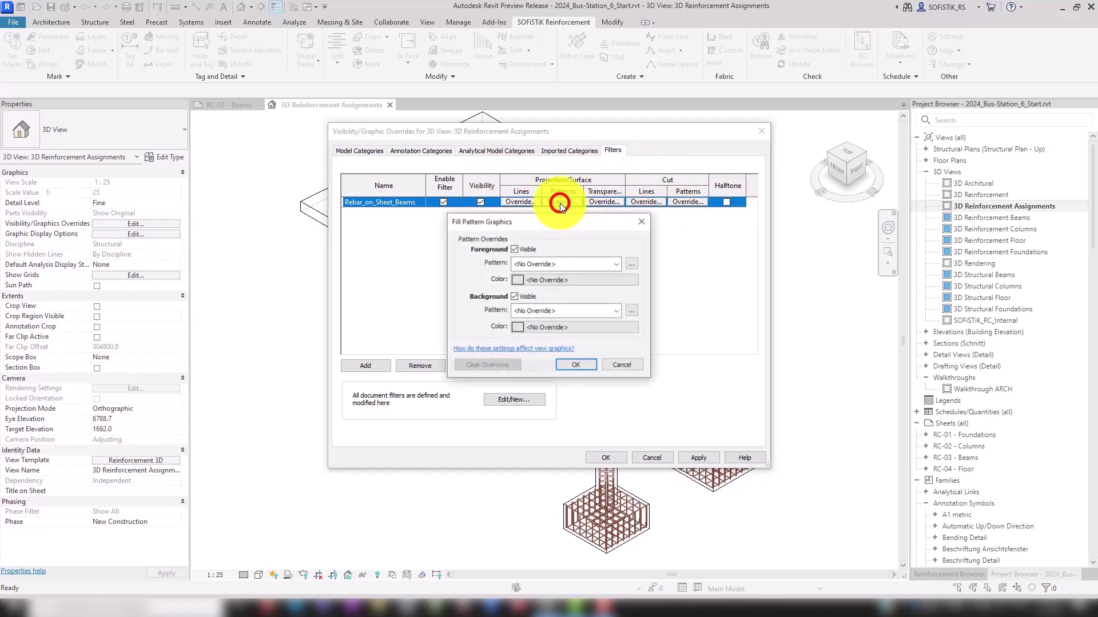
{"action": "left_click", "coordinate": [540, 264]}
{"action": "left_click", "coordinate": [541, 276]}
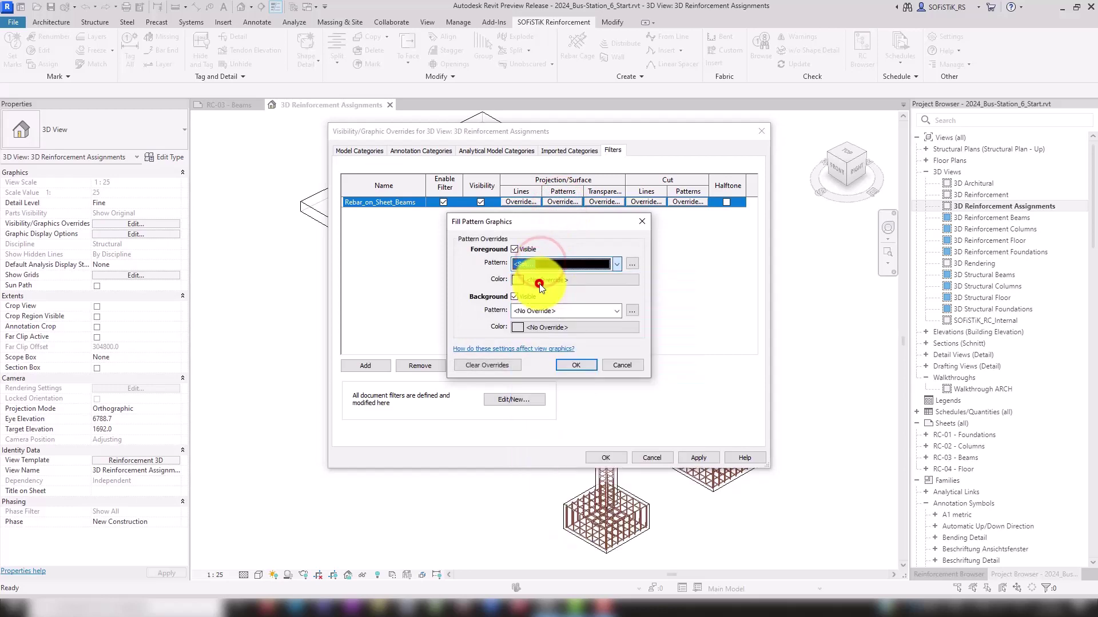
{"action": "left_click", "coordinate": [541, 281]}
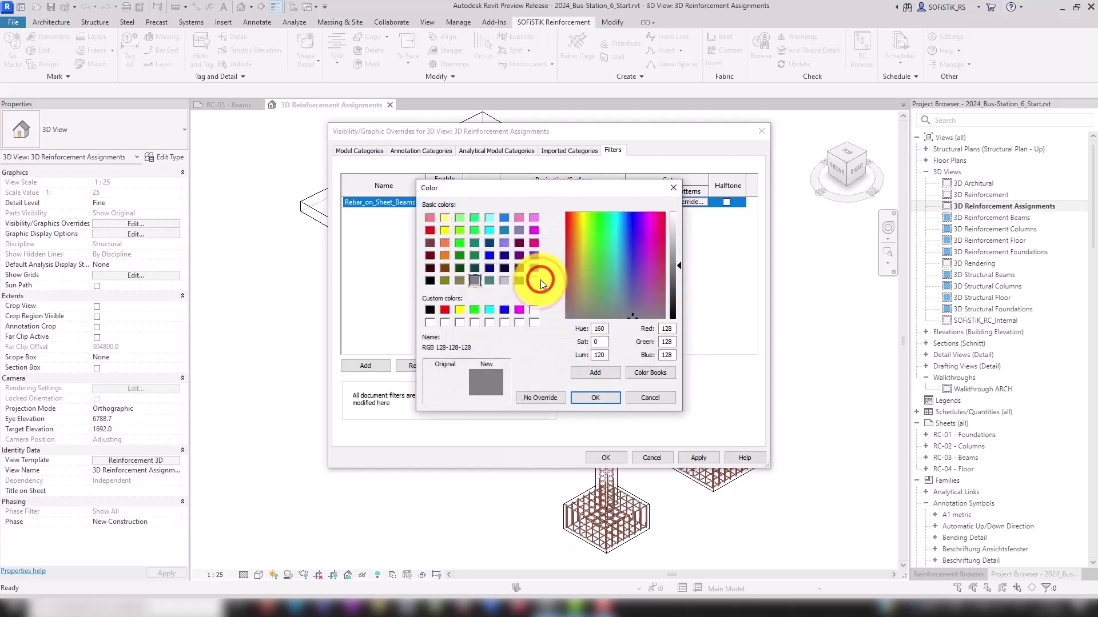
{"action": "left_click", "coordinate": [460, 243]}
{"action": "left_click", "coordinate": [599, 395]}
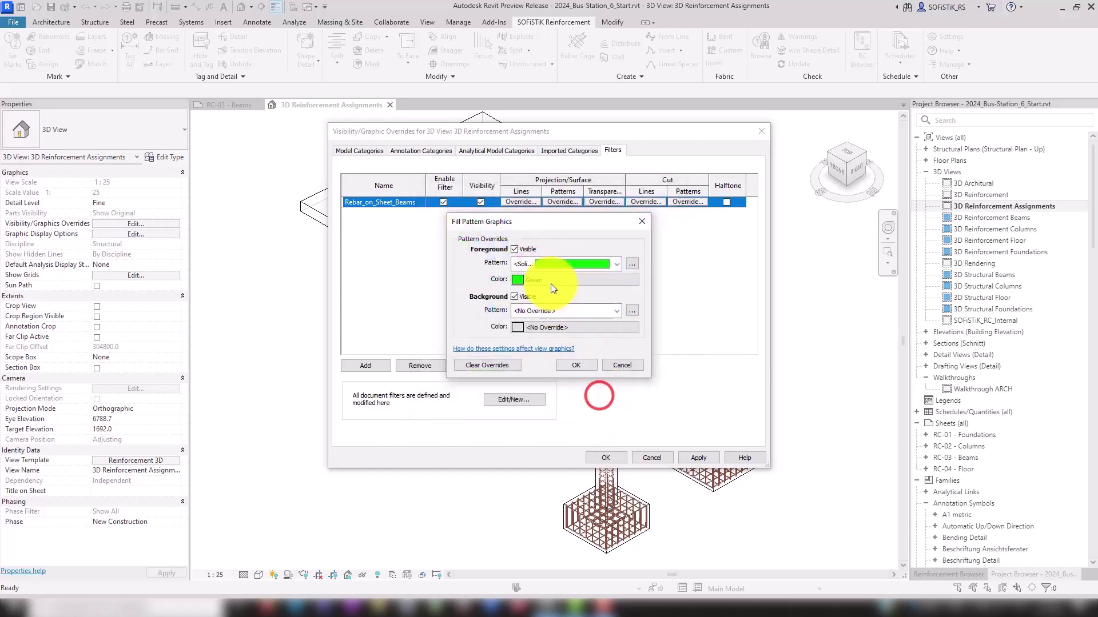
{"action": "left_click", "coordinate": [574, 364]}
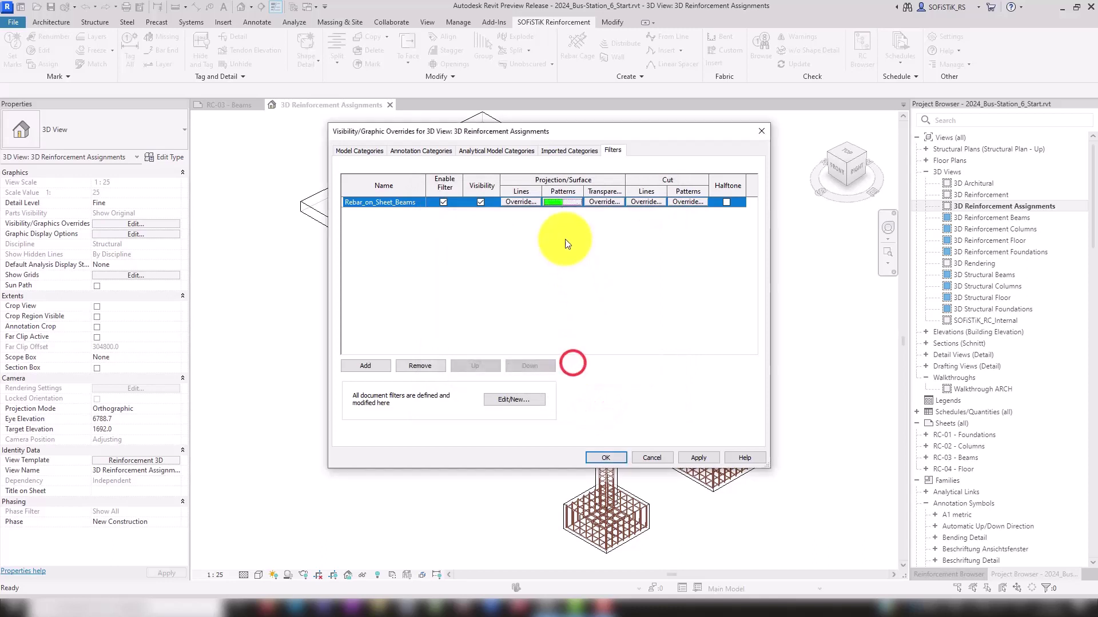
Give the Rebar_on_Sheet_Beams projection lines a Solid pattern in dark green
{"action": "left_click", "coordinate": [521, 203]}
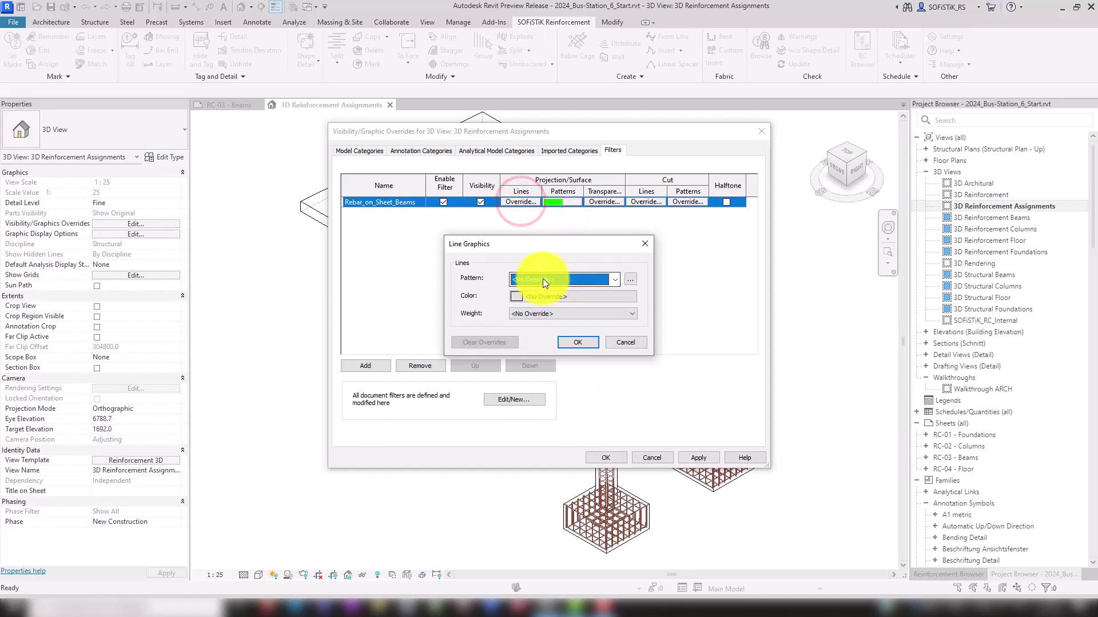
{"action": "left_click", "coordinate": [542, 279]}
{"action": "left_click", "coordinate": [530, 301]}
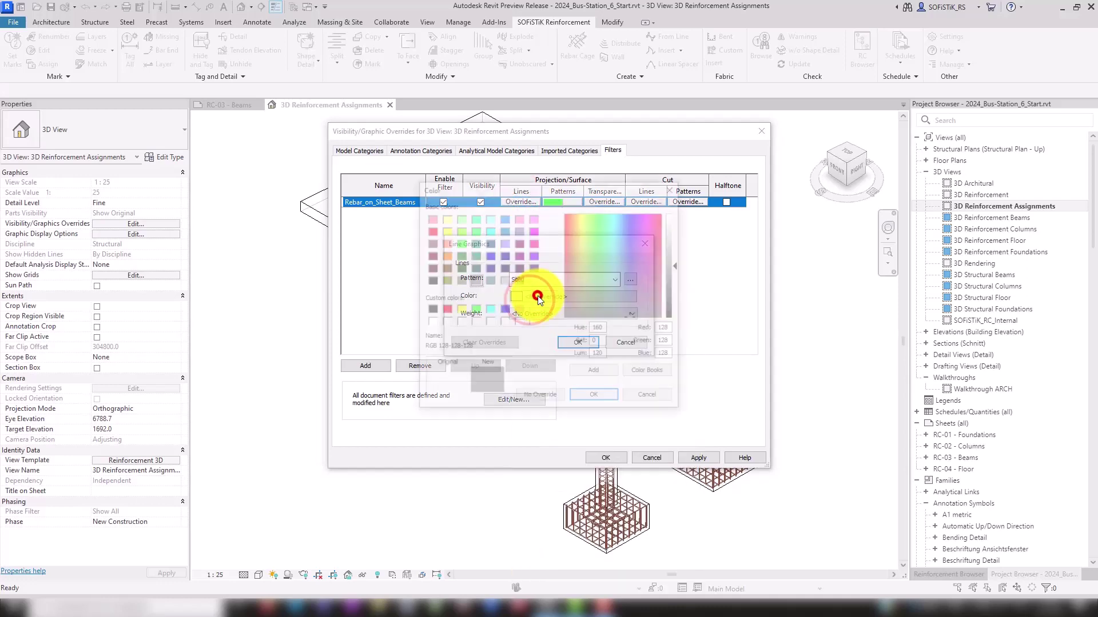
{"action": "left_click", "coordinate": [460, 256]}
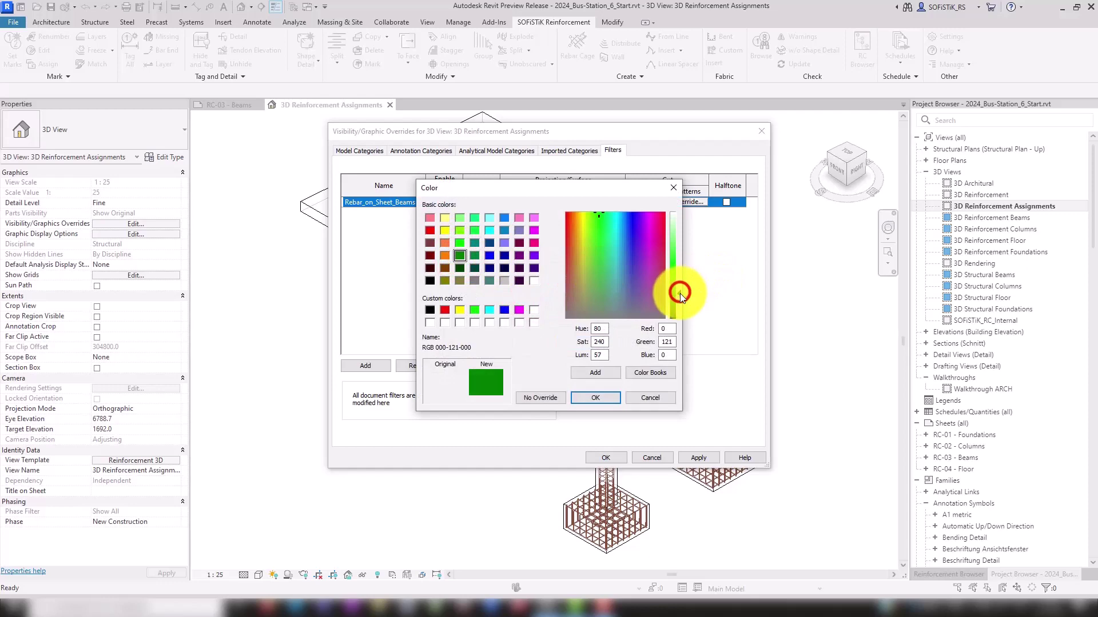
{"action": "left_click", "coordinate": [593, 397]}
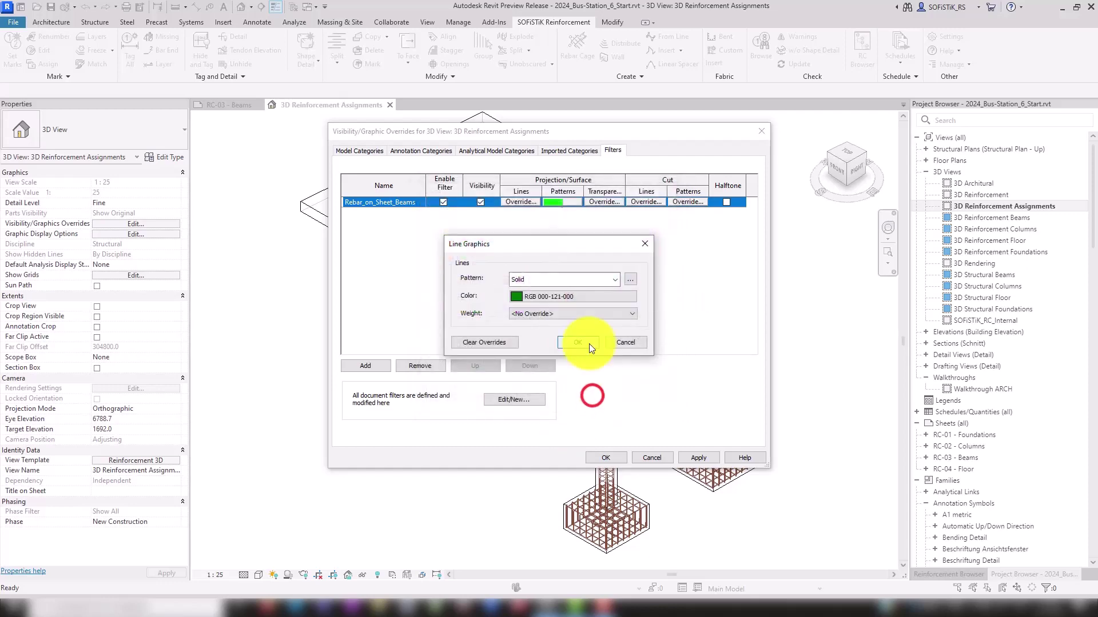
{"action": "left_click", "coordinate": [588, 344]}
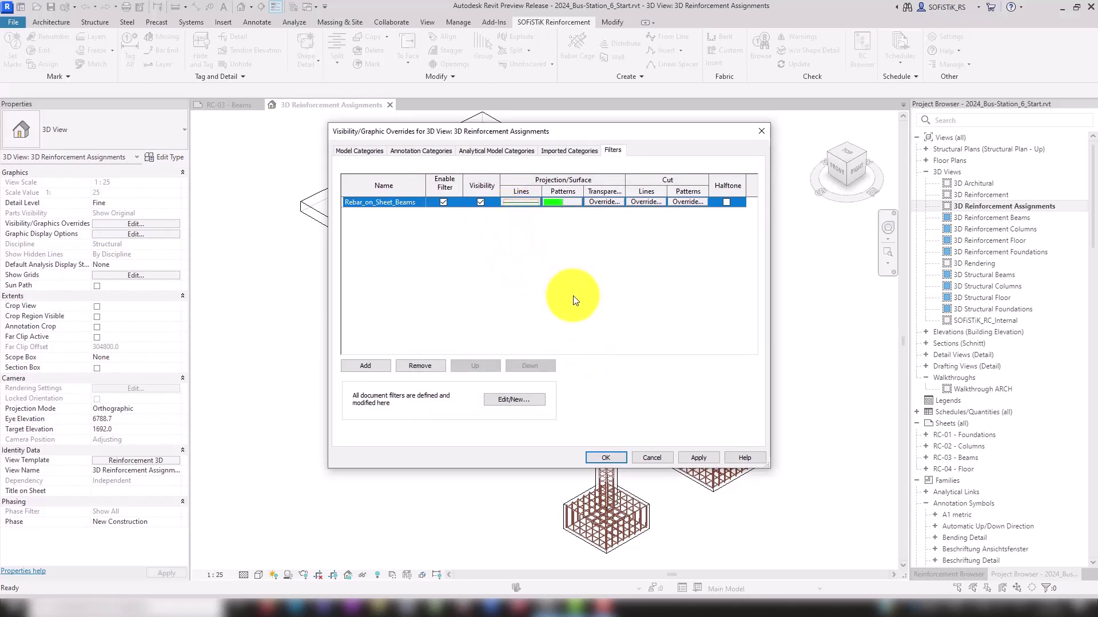
Apply the Visibility/Graphic overrides and check the green beam rebars in the 3D view
{"action": "left_click_drag", "start_coordinate": [535, 131], "coordinate": [456, 87]}
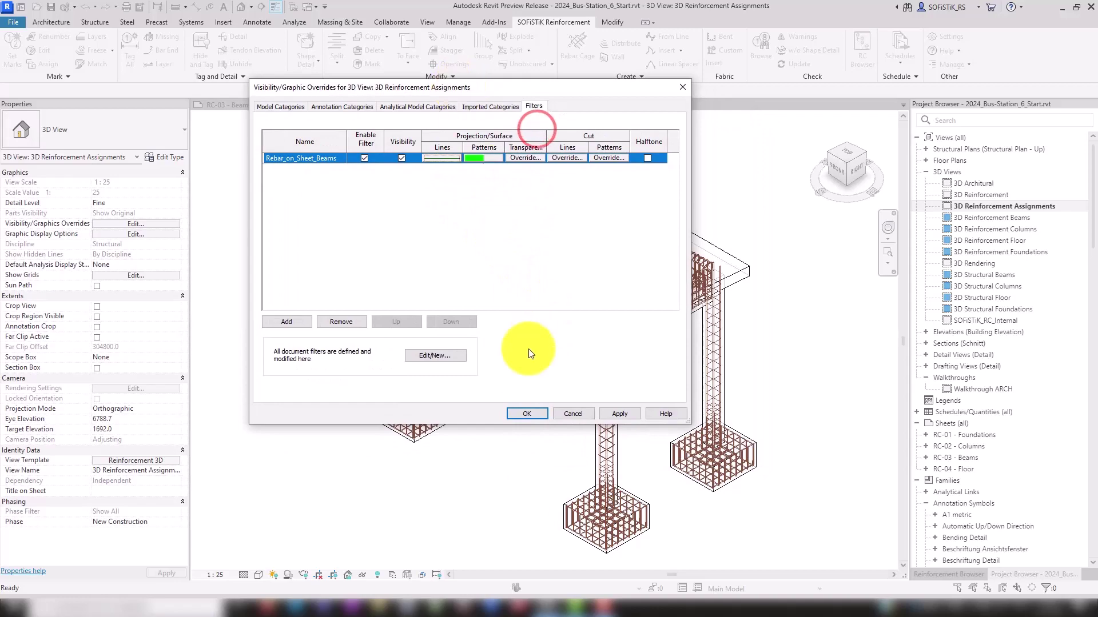
{"action": "left_click", "coordinate": [529, 413]}
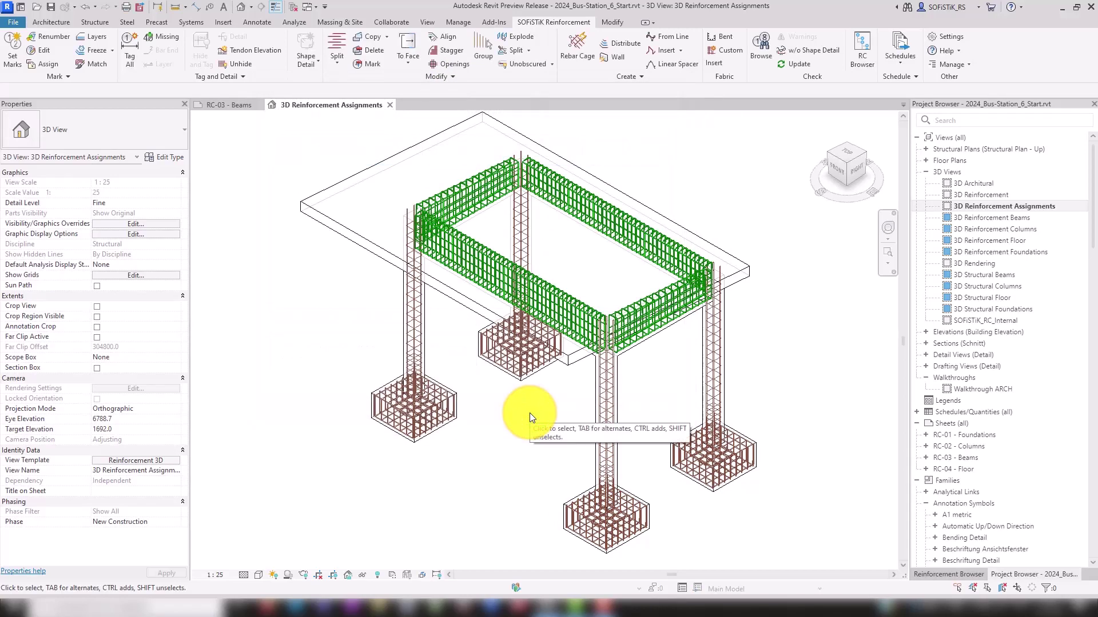
{"action": "left_click", "coordinate": [666, 328]}
{"action": "scroll", "coordinate": [656, 319], "scroll_direction": "up", "scroll_amount": 3}
{"action": "right_click", "coordinate": [542, 238]}
{"action": "scroll", "coordinate": [516, 277], "scroll_direction": "up", "scroll_amount": 2}
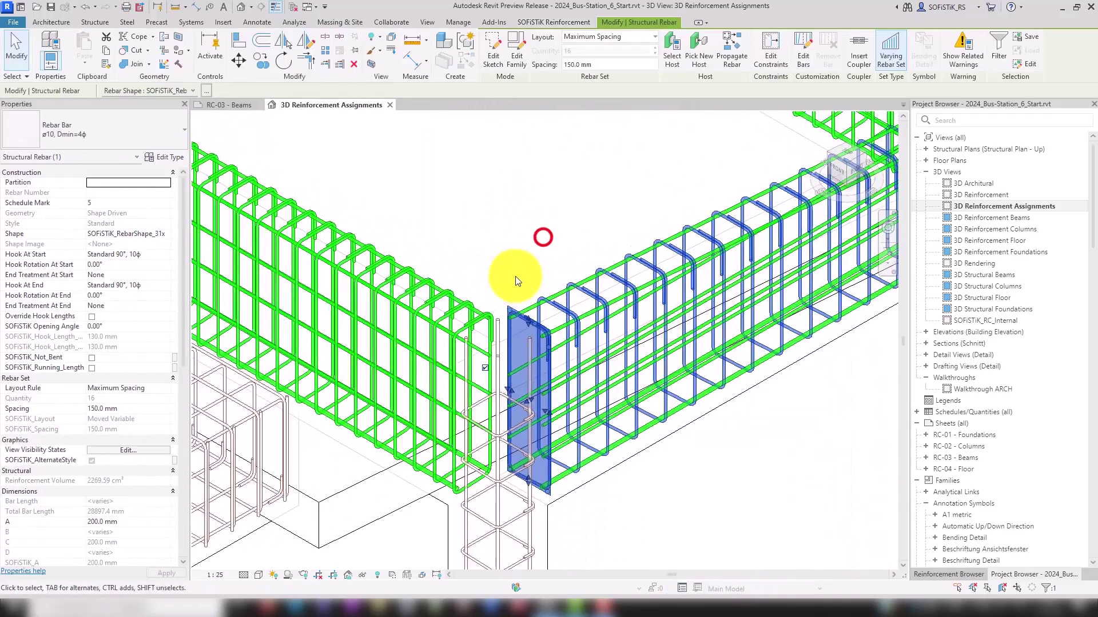
{"action": "left_click", "coordinate": [494, 258]}
{"action": "scroll", "coordinate": [494, 257], "scroll_direction": "up", "scroll_amount": 2}
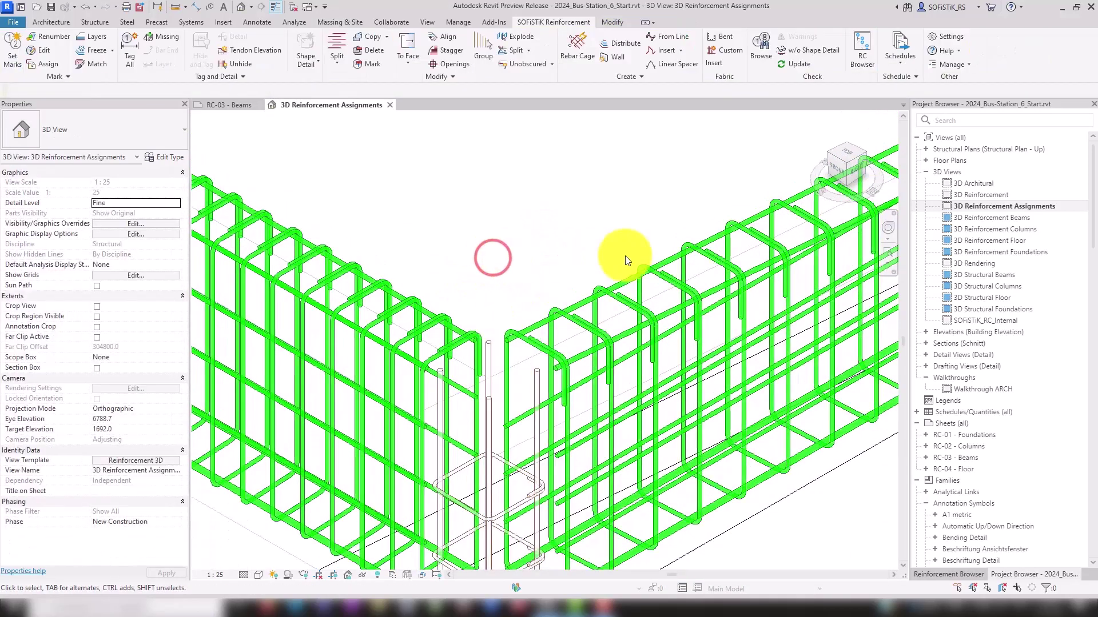
{"action": "left_click", "coordinate": [884, 254]}
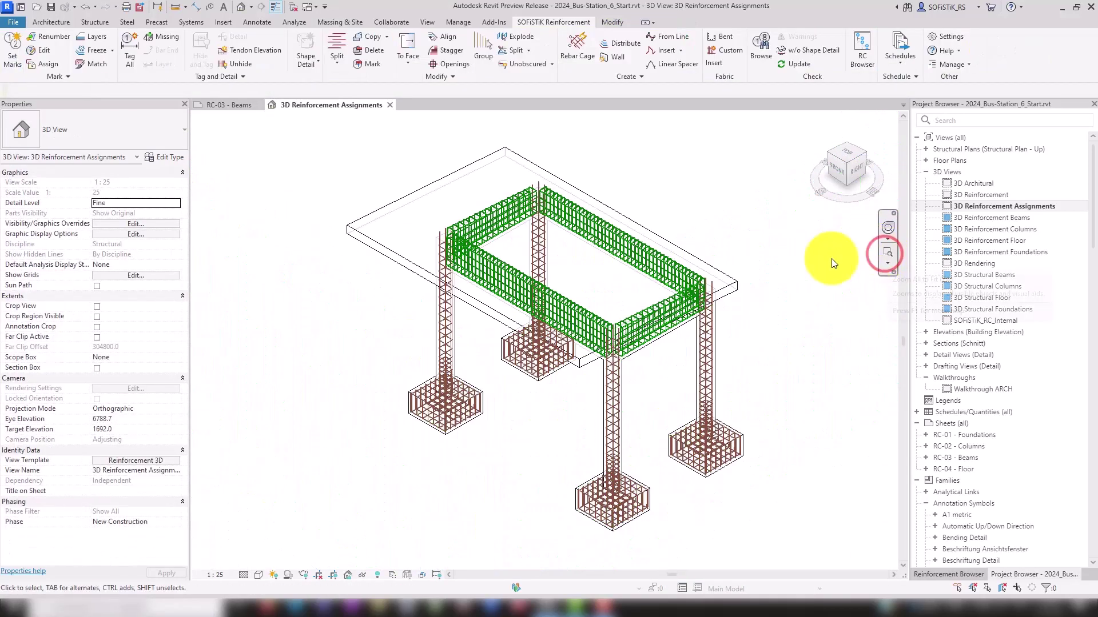
{"action": "scroll", "coordinate": [721, 299], "scroll_direction": "up", "scroll_amount": 2}
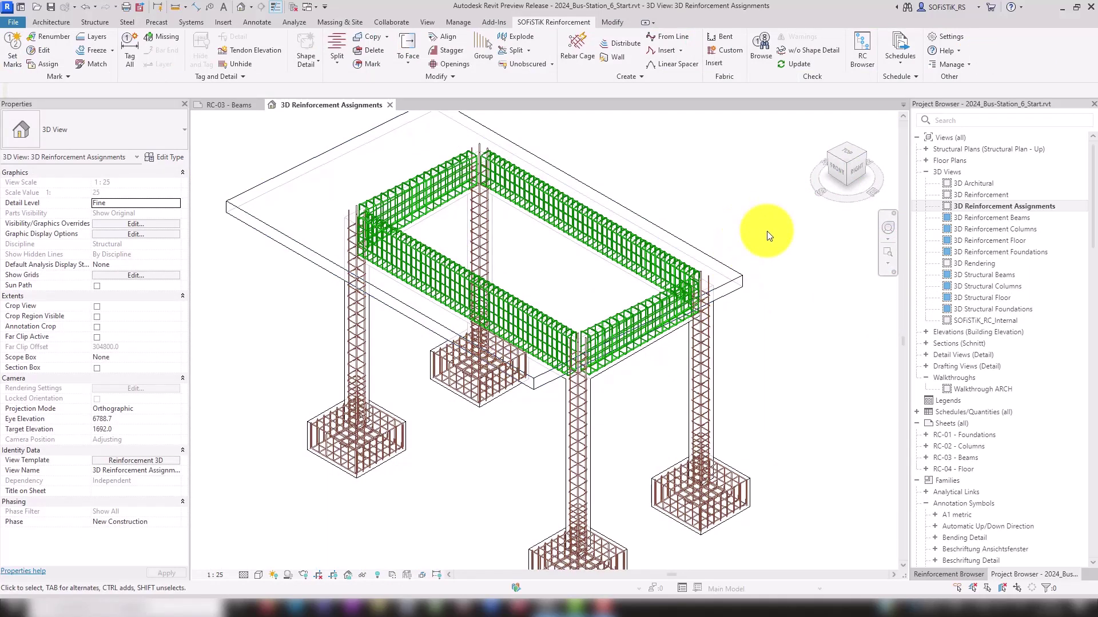
In the filter editor, duplicate Rebar_on_Sheet_Beams as Rebar_on_Sheet_Floor
{"action": "key", "text": "v"}
{"action": "key", "text": "g"}
{"action": "left_click", "coordinate": [435, 356]}
{"action": "right_click", "coordinate": [268, 183]}
{"action": "left_click", "coordinate": [344, 198]}
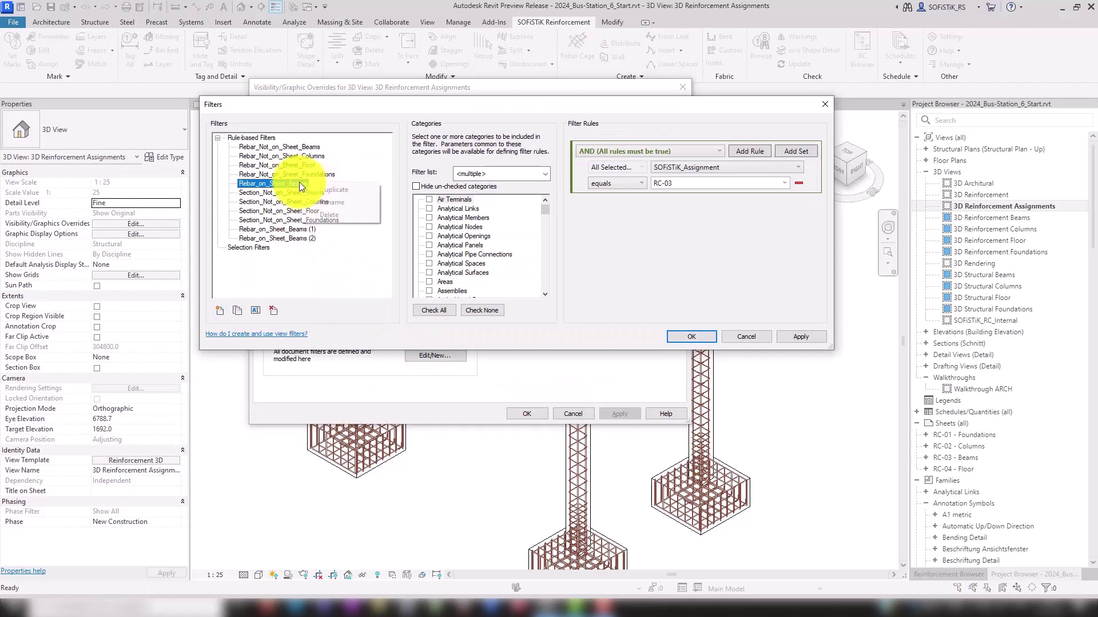
{"action": "type", "text": "Floor"}
{"action": "left_click", "coordinate": [515, 249]}
Create Rebar_on_Sheet_Foundations and Rebar_on_Sheet_Columns copies of the beams filter
{"action": "right_click", "coordinate": [268, 193]}
{"action": "left_click", "coordinate": [343, 219]}
{"action": "type", "text": "Foundations"}
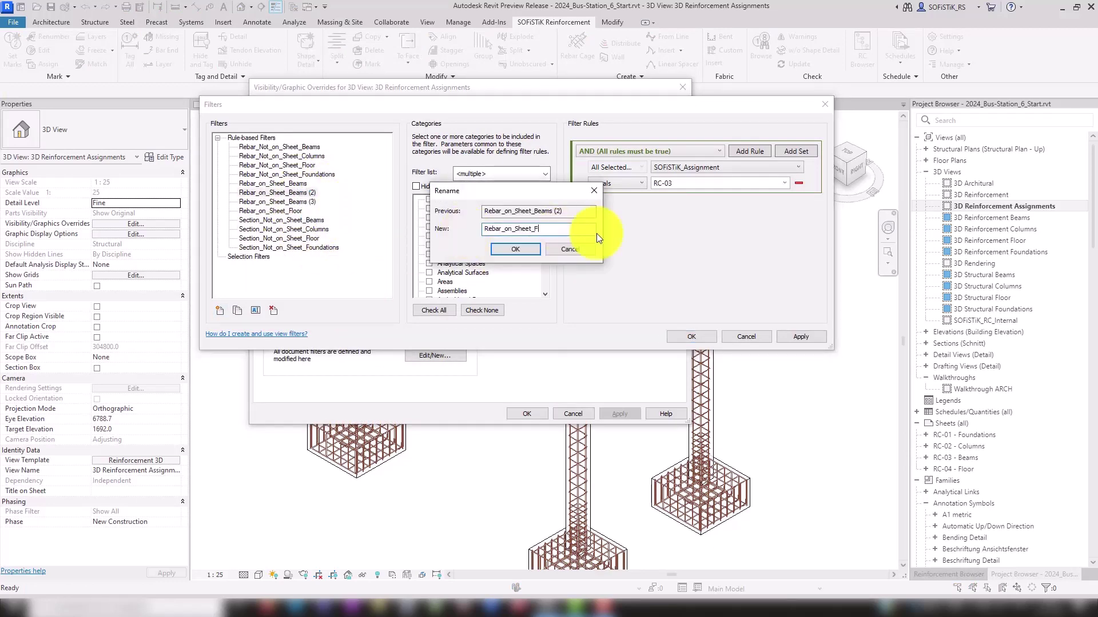
{"action": "left_click", "coordinate": [511, 249]}
{"action": "right_click", "coordinate": [269, 202]}
{"action": "left_click", "coordinate": [343, 228]}
{"action": "type", "text": "Columns"}
{"action": "left_click", "coordinate": [515, 249]}
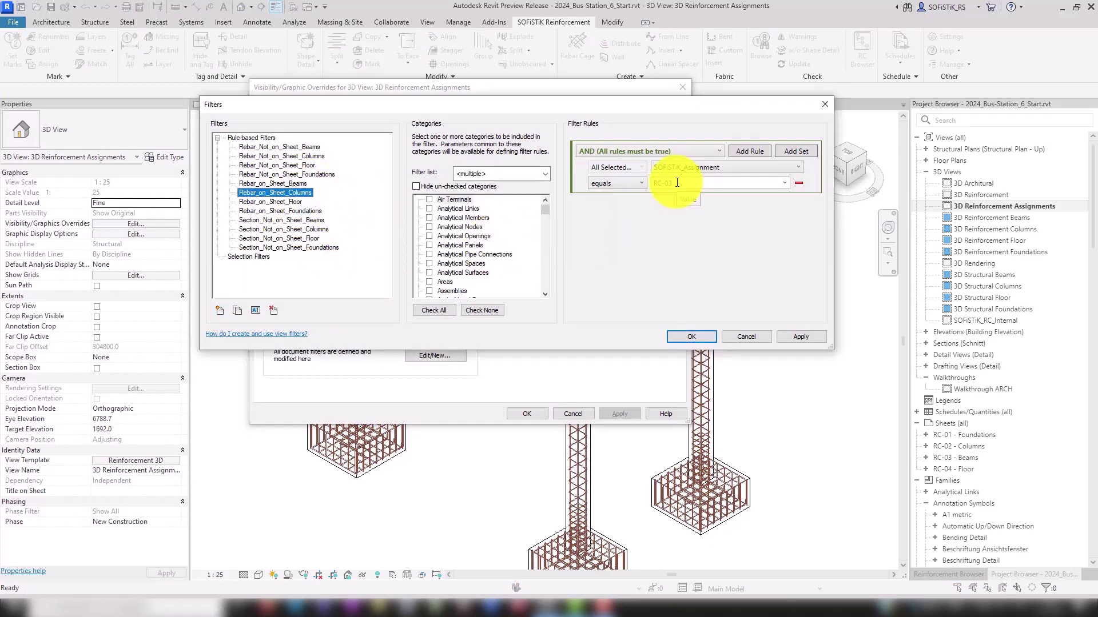
Add the Floor, Foundations and Columns filters to the view's filter overrides
{"action": "left_click", "coordinate": [691, 336]}
{"action": "left_click", "coordinate": [434, 342]}
{"action": "left_click", "coordinate": [484, 169]}
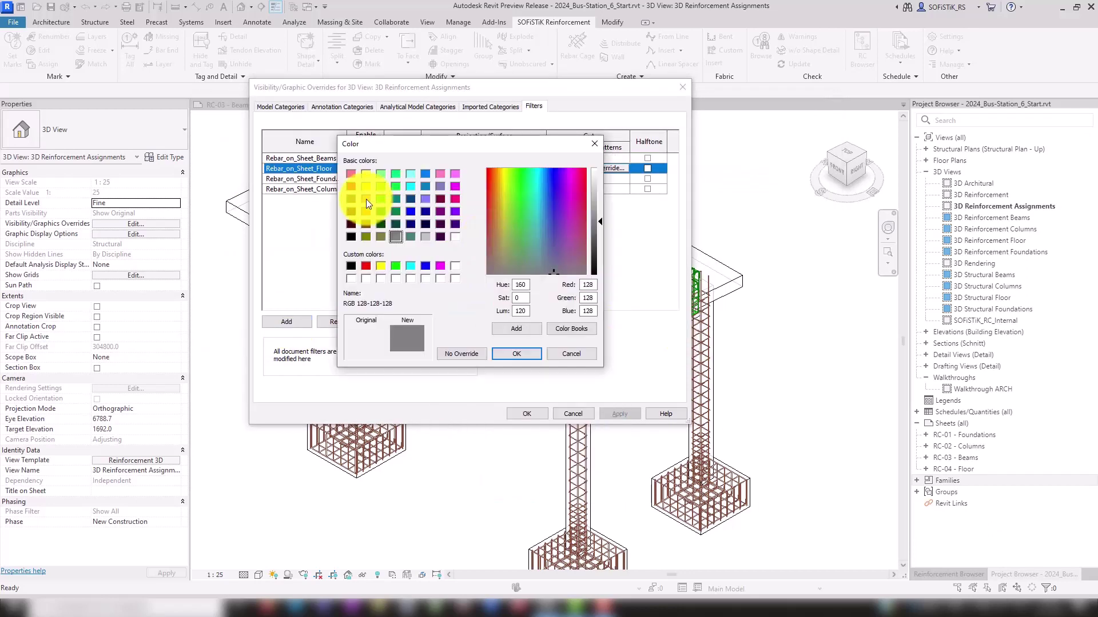